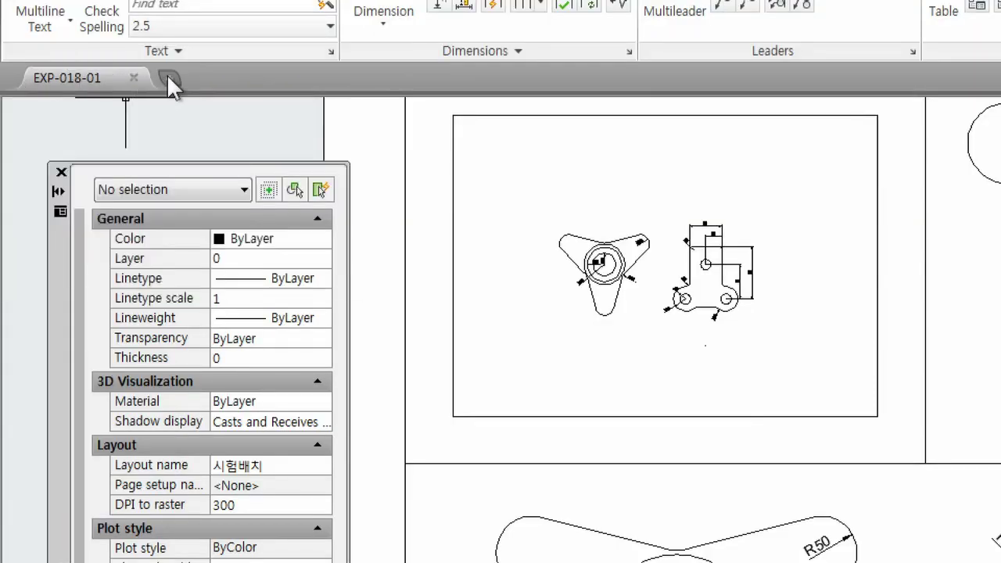
- Create a blank Drawing4 from the acadiso.dwt template, then return to the EXP-018-01 drawing
{"action": "left_click", "coordinate": [166, 73]}
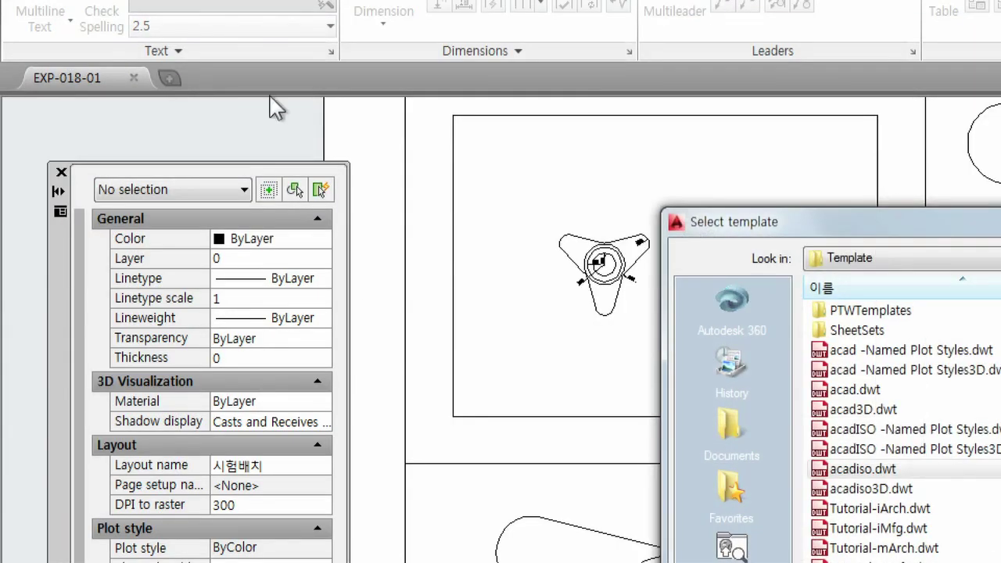
{"action": "left_click_drag", "start_coordinate": [792, 233], "coordinate": [420, 65]}
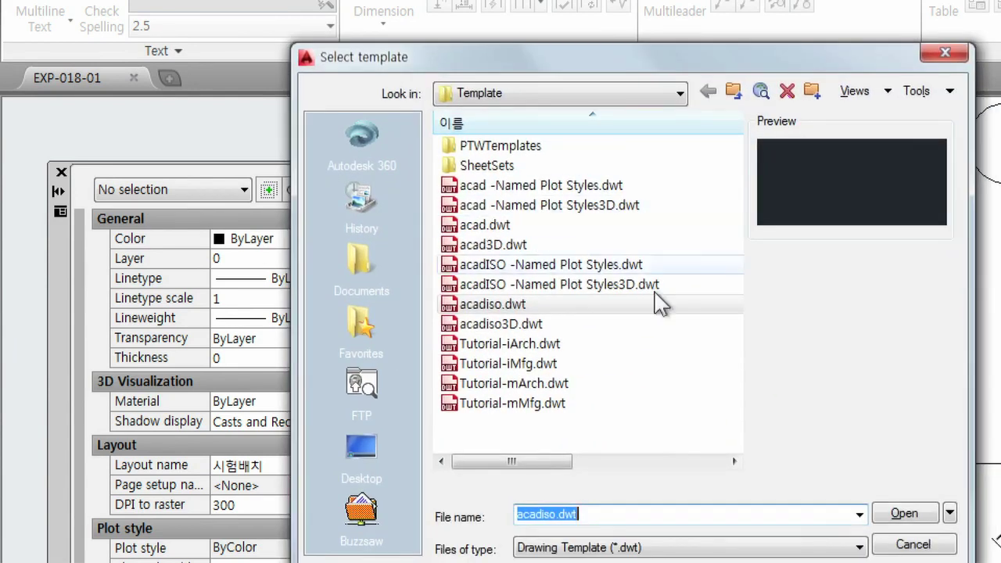
{"action": "left_click", "coordinate": [875, 513]}
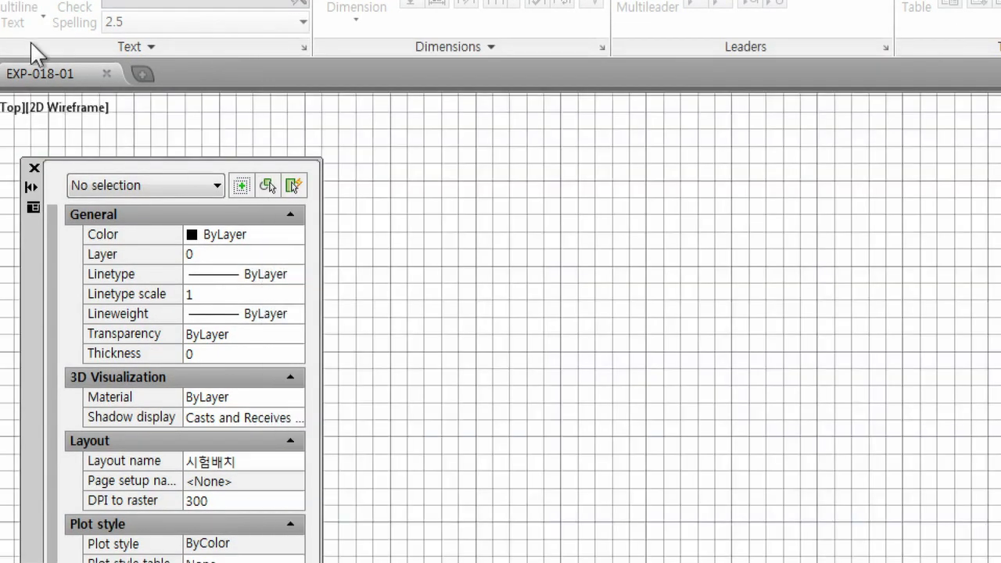
{"action": "left_click", "coordinate": [19, 72]}
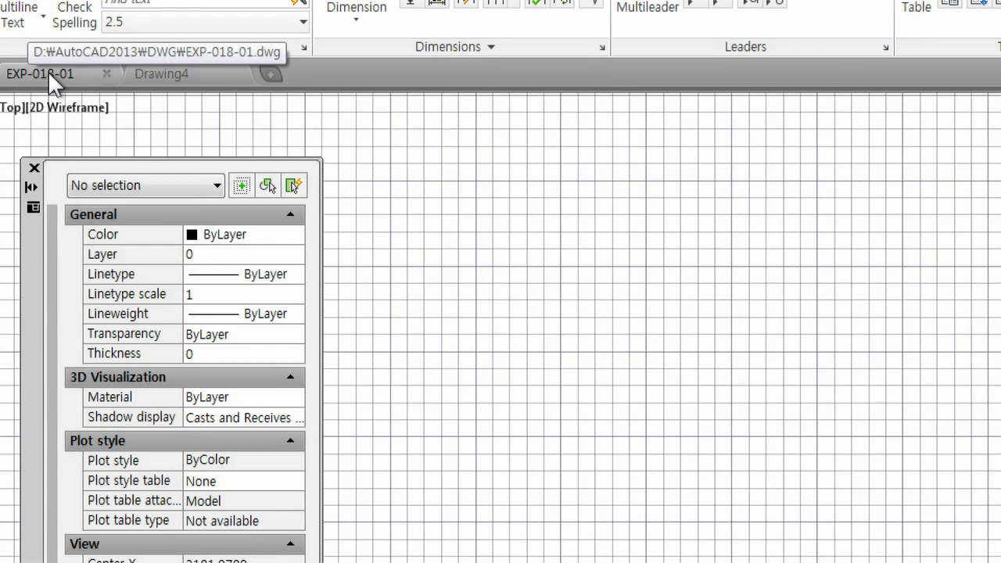
{"action": "left_click", "coordinate": [156, 72]}
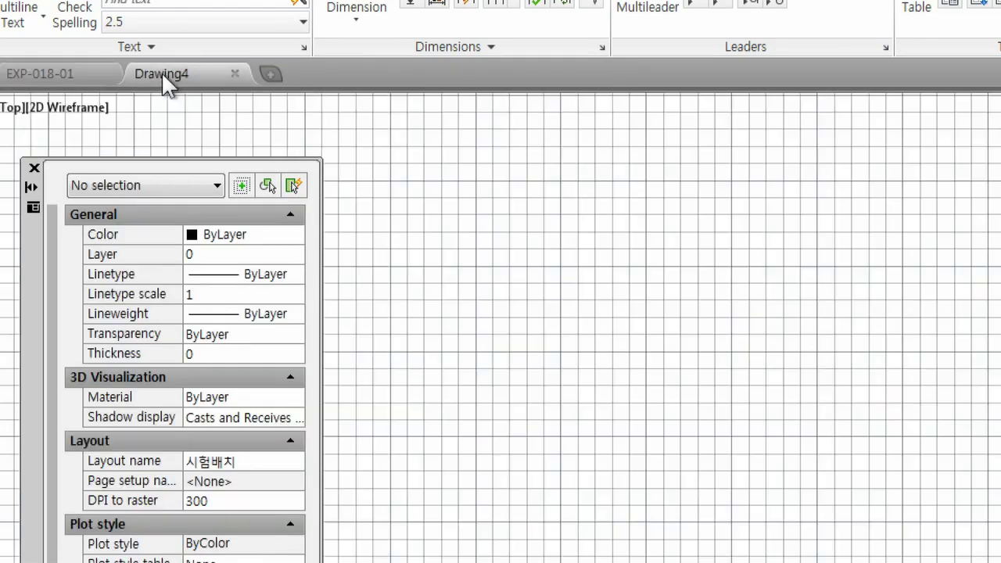
{"action": "left_click", "coordinate": [68, 68]}
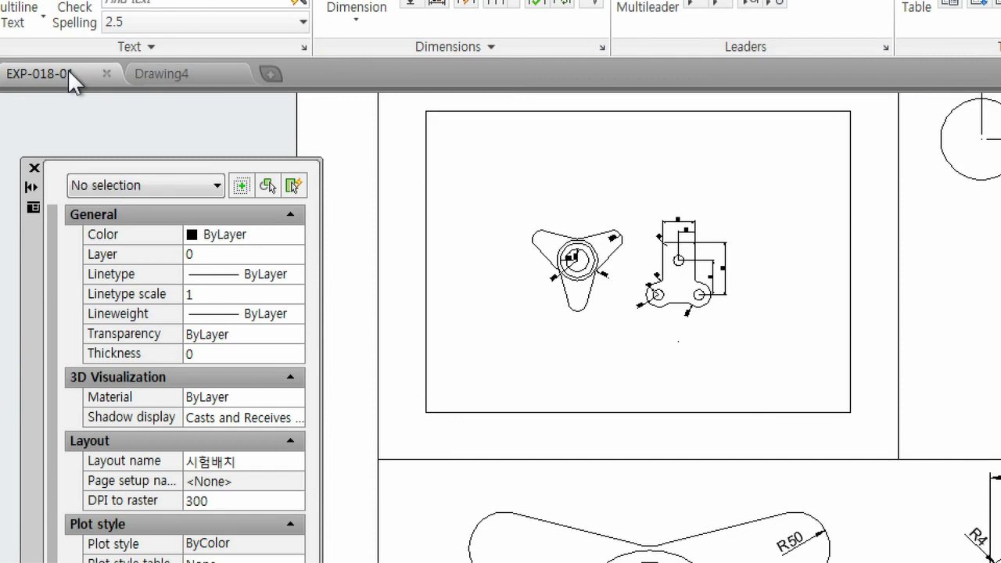
{"action": "mouse_move", "coordinate": [41, 73]}
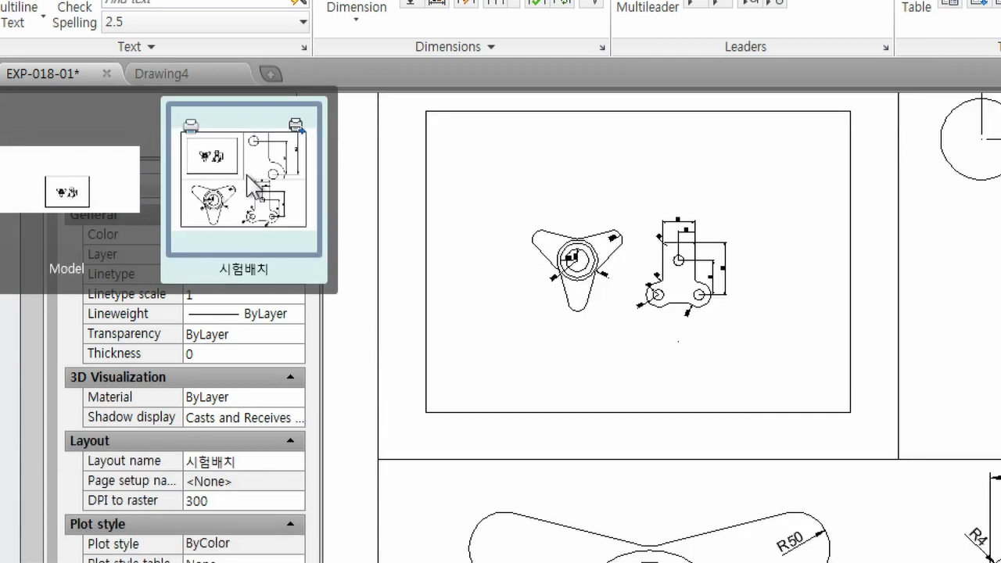
- Switch EXP-018-01 to model space and pan so both dimensioned parts fill the view
{"action": "left_click", "coordinate": [66, 188]}
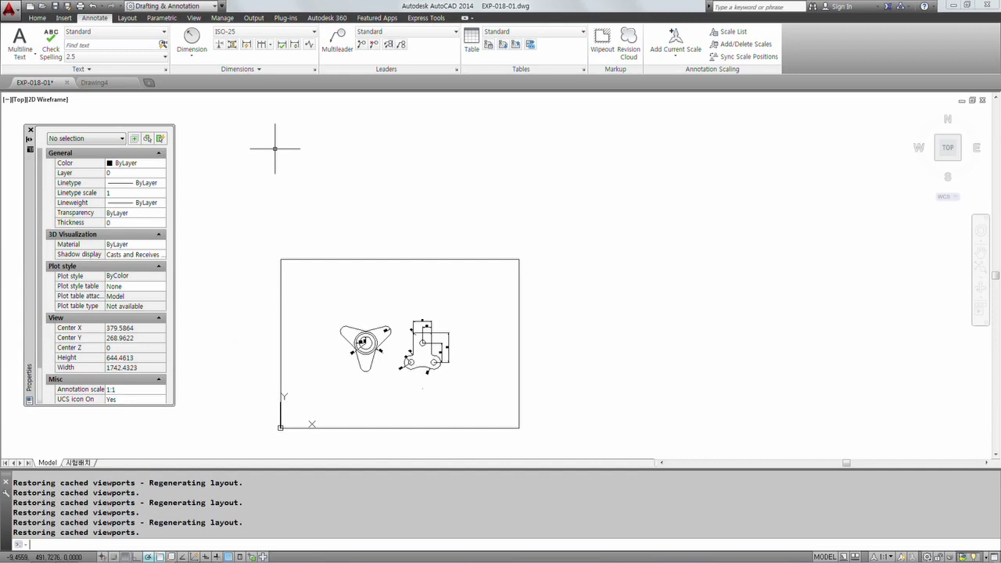
{"action": "scroll", "coordinate": [354, 343], "scroll_direction": "up", "scroll_amount": 5}
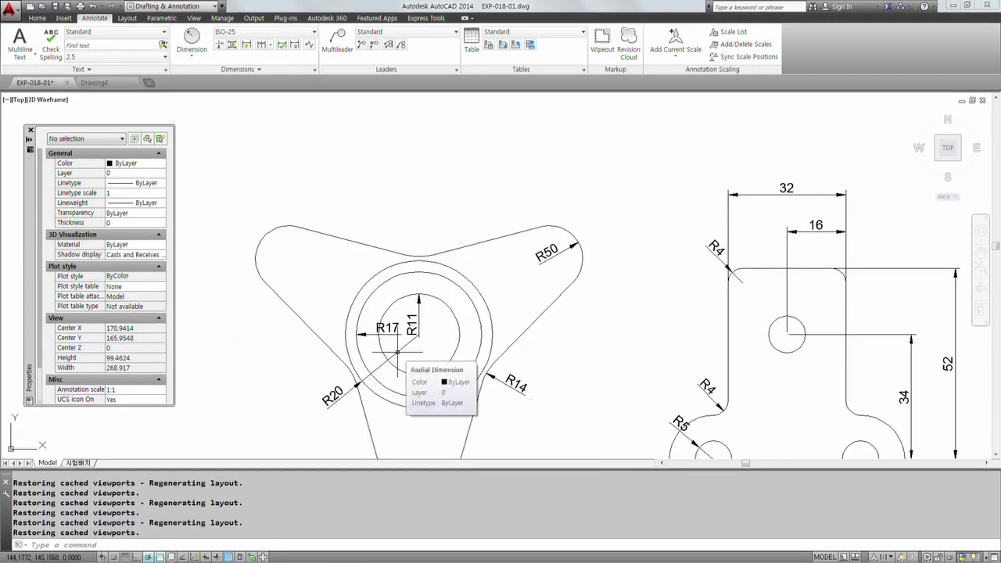
{"action": "type", "text": "p"}
{"action": "key", "text": "Return"}
{"action": "left_click_drag", "start_coordinate": [304, 367], "coordinate": [323, 274]}
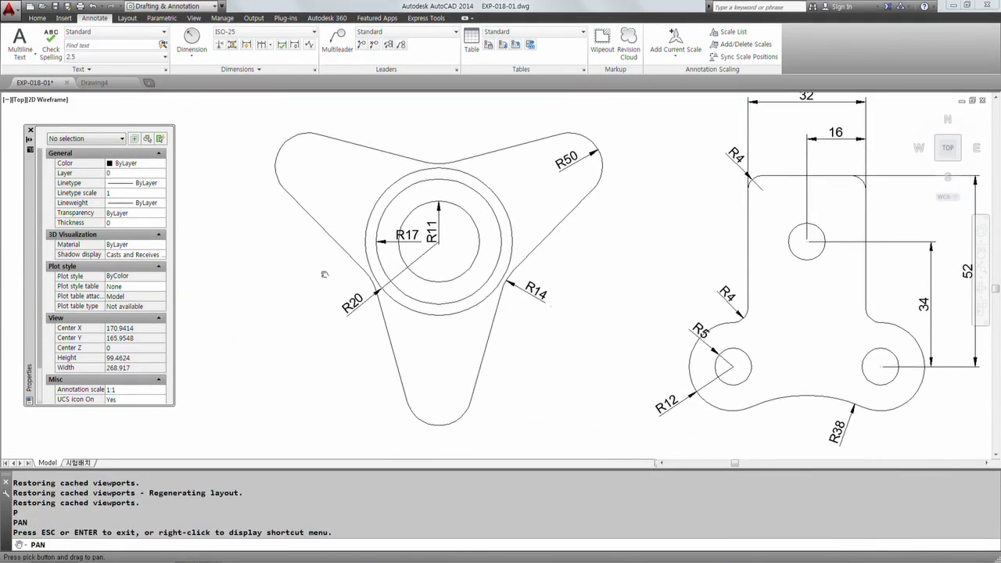
{"action": "key", "text": "Escape"}
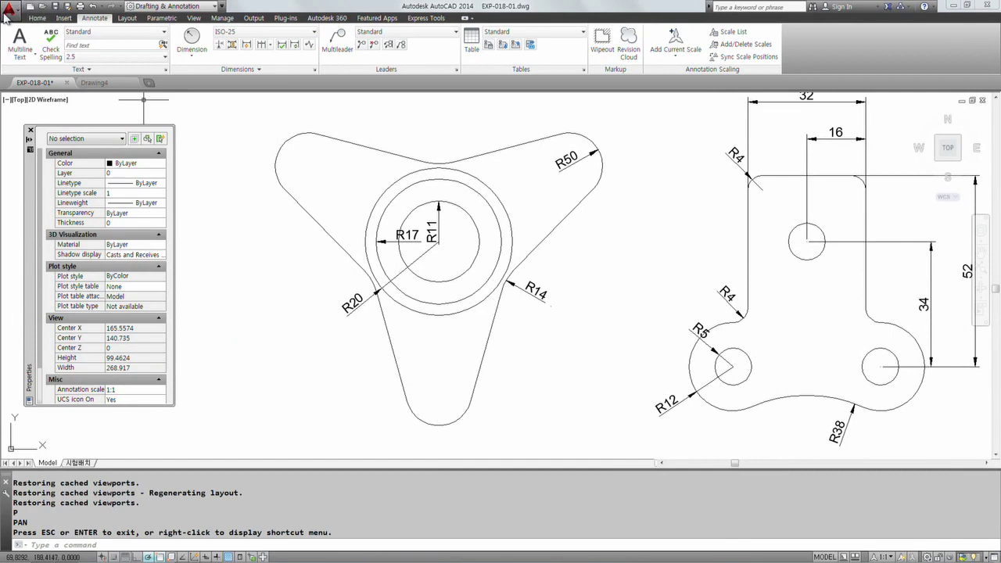
- Save EXP-018-01.dwg to the D:\AutoCAD2013 folder
{"action": "left_click", "coordinate": [9, 11]}
{"action": "left_click", "coordinate": [32, 132]}
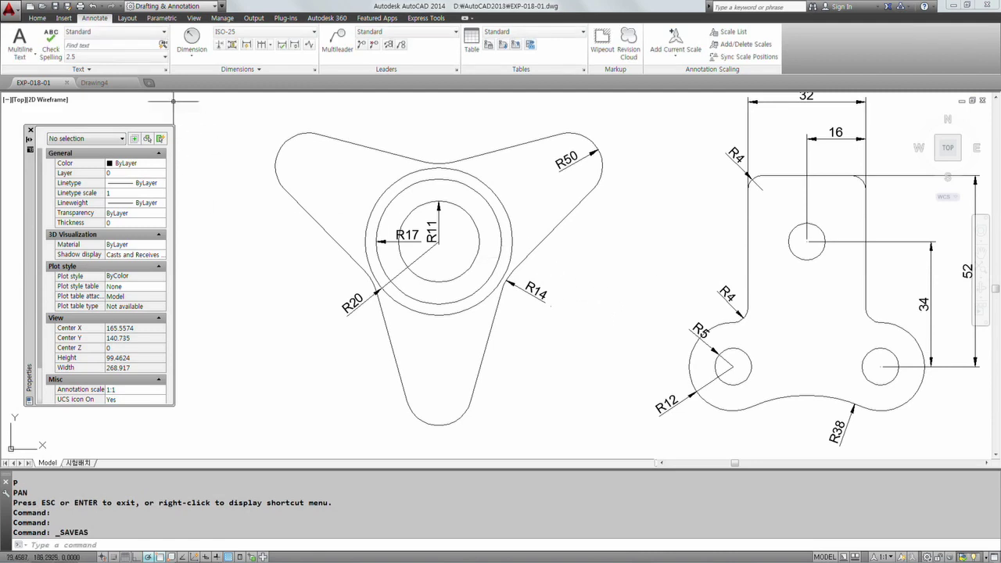
{"action": "left_click", "coordinate": [36, 18]}
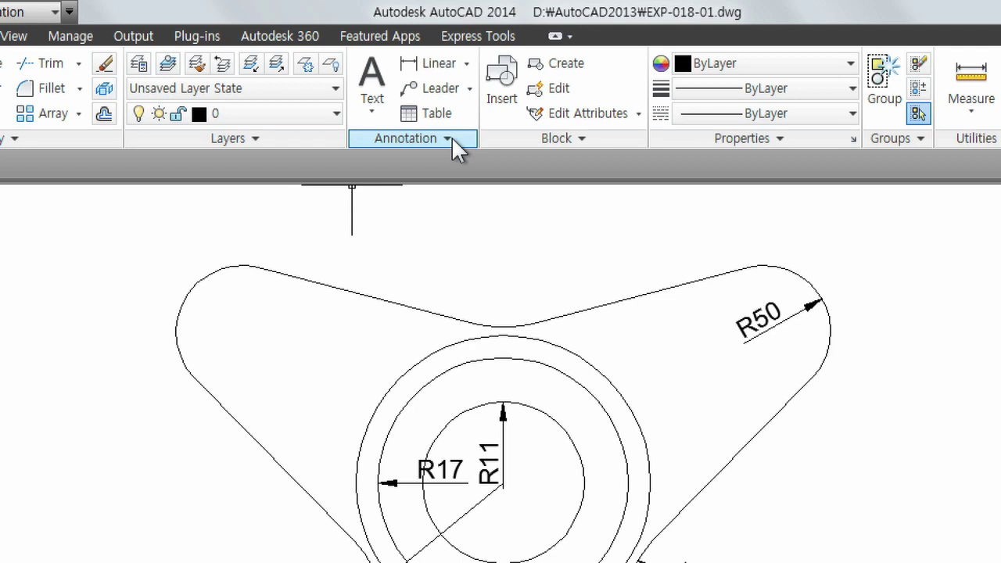
{"action": "left_click", "coordinate": [457, 145]}
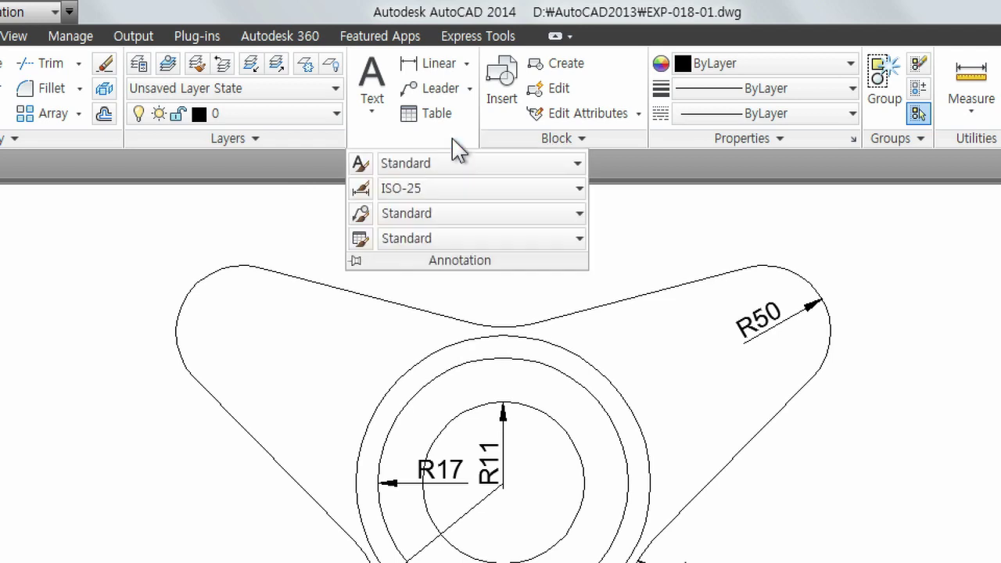
{"action": "left_click", "coordinate": [449, 200]}
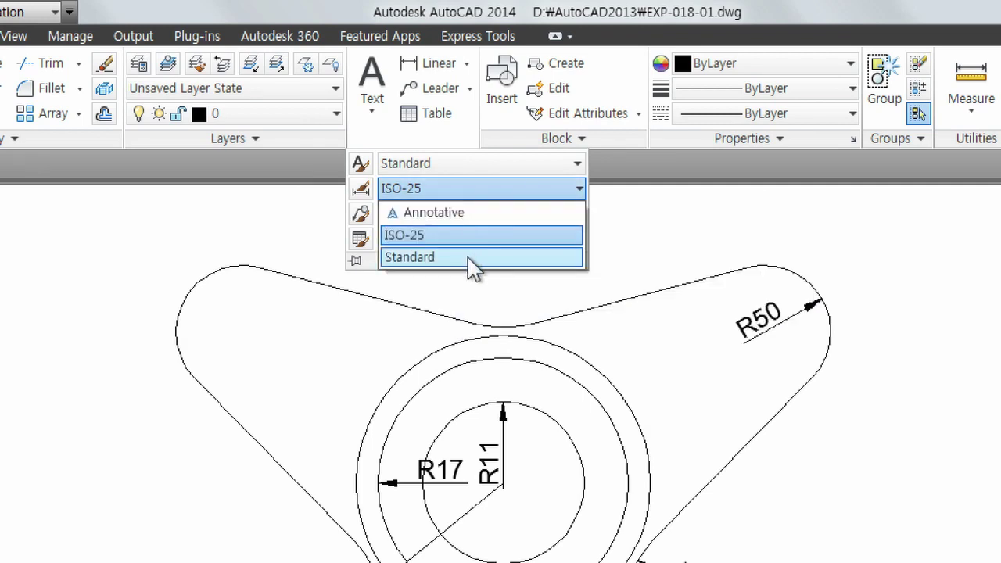
{"action": "left_click", "coordinate": [493, 163]}
{"action": "left_click", "coordinate": [480, 163]}
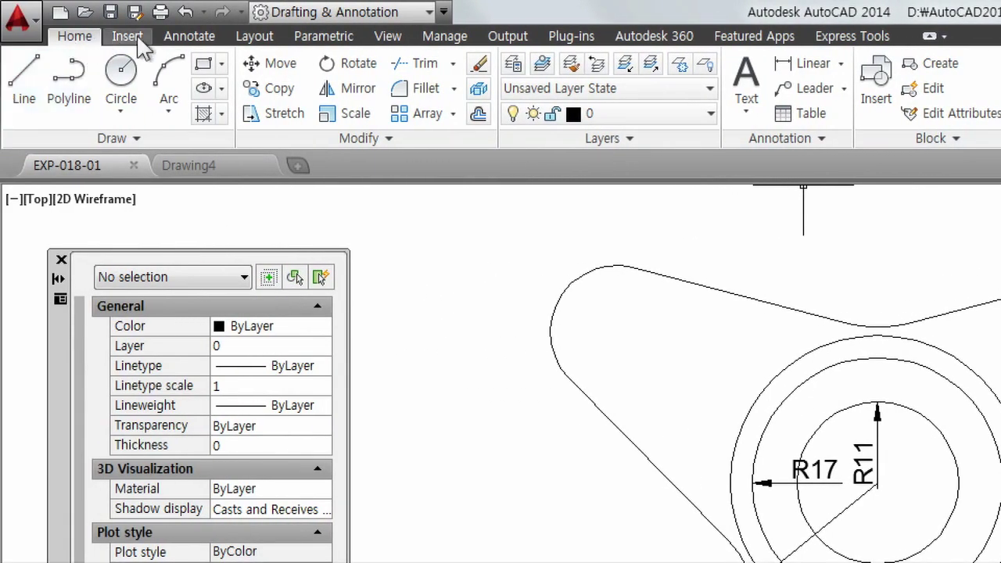
- On the Annotate tab, look through the text styles listed in the Text panel
{"action": "left_click", "coordinate": [181, 48]}
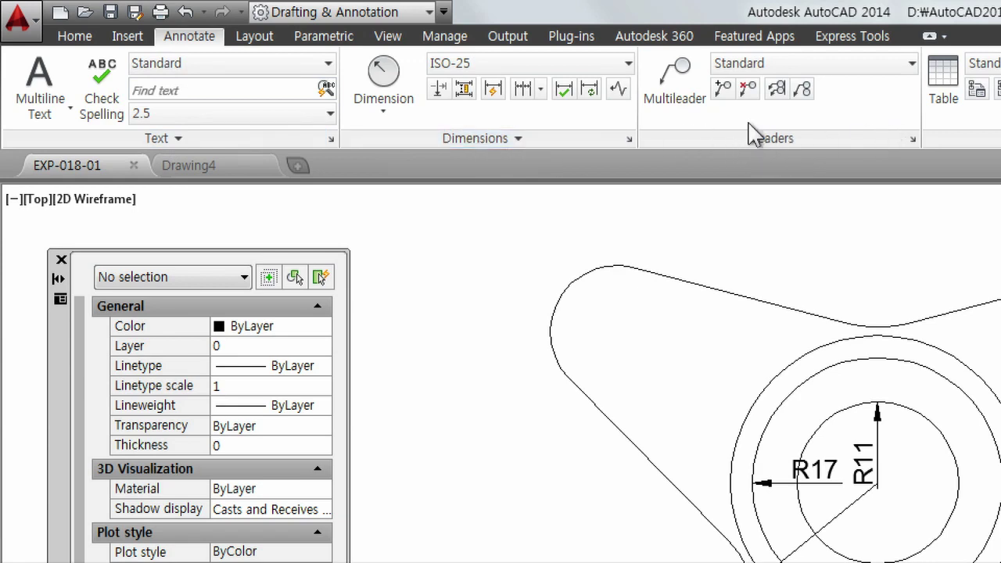
{"action": "left_click", "coordinate": [284, 138]}
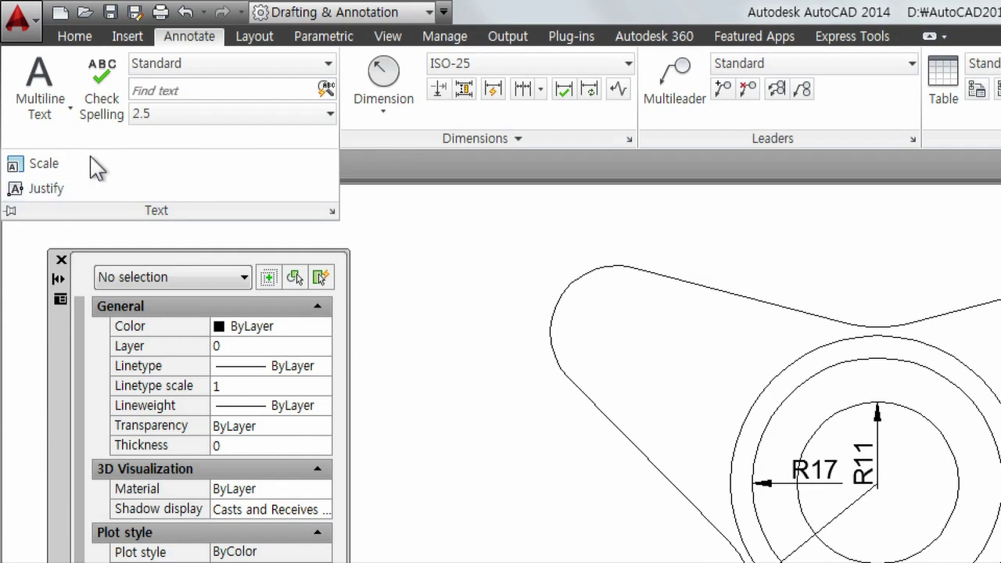
{"action": "left_click", "coordinate": [199, 75]}
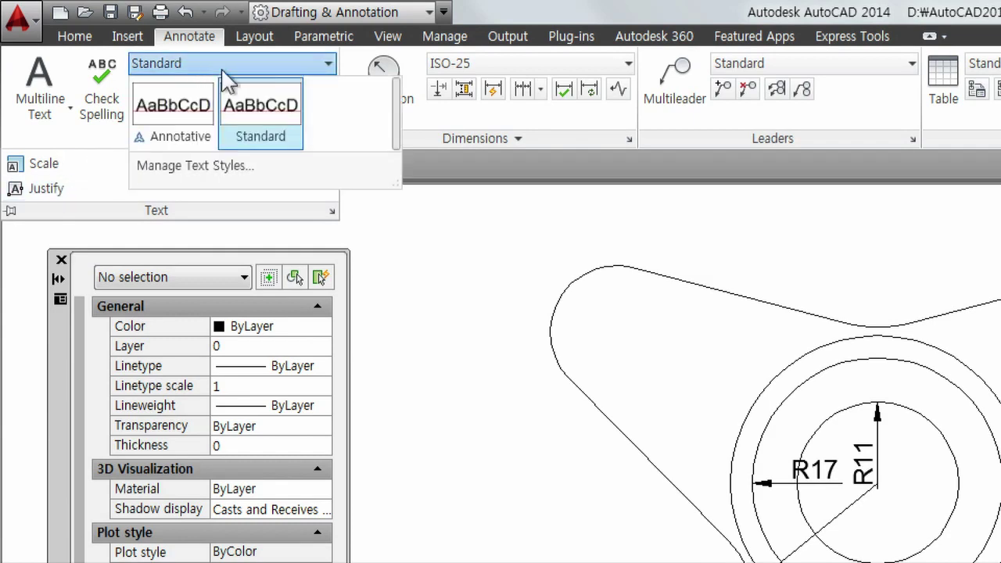
{"action": "left_click", "coordinate": [394, 254]}
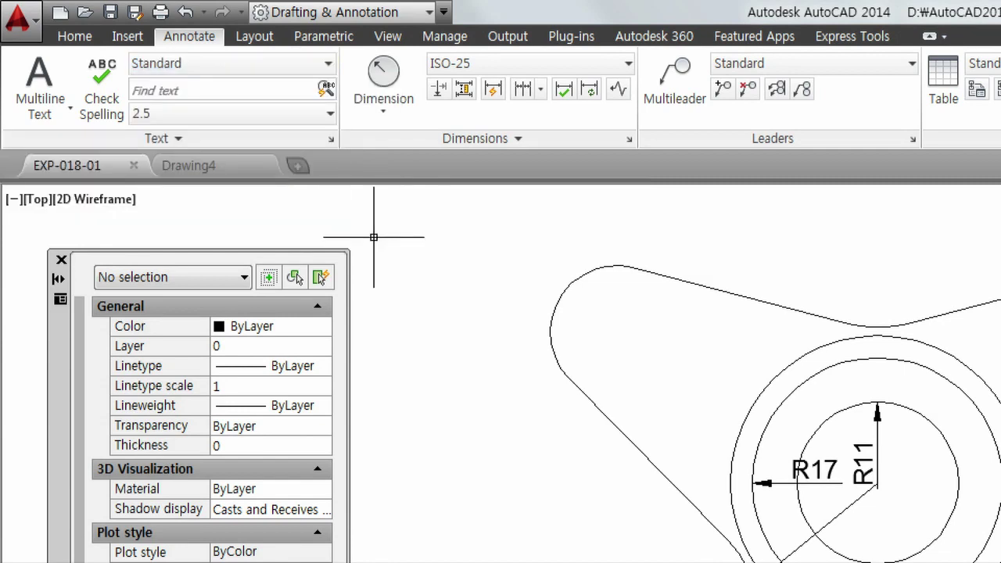
- Open the Dimension Style Manager from the Dimensions panel, showing ISO-25 as current
{"action": "left_click", "coordinate": [409, 140]}
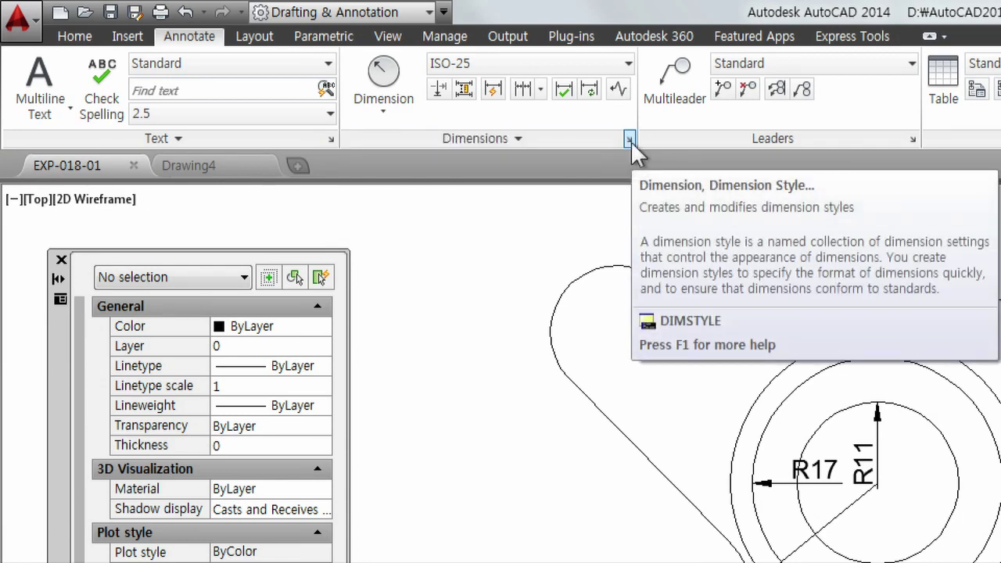
{"action": "left_click", "coordinate": [630, 140]}
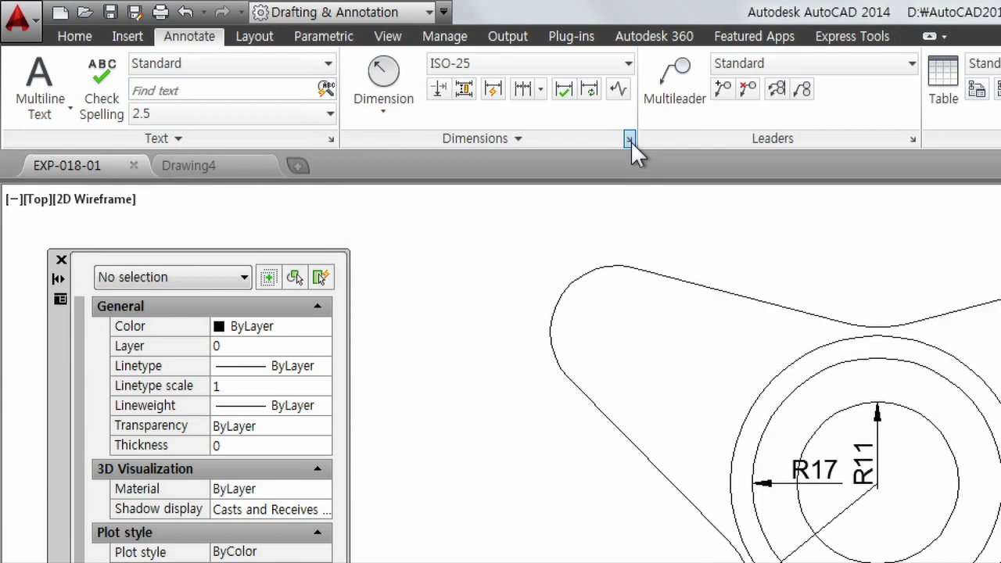
{"action": "mouse_move", "coordinate": [774, 387]}
{"action": "left_mouse_down"}
{"action": "mouse_move", "coordinate": [633, 287]}
{"action": "mouse_move", "coordinate": [436, 118]}
{"action": "left_mouse_up"}
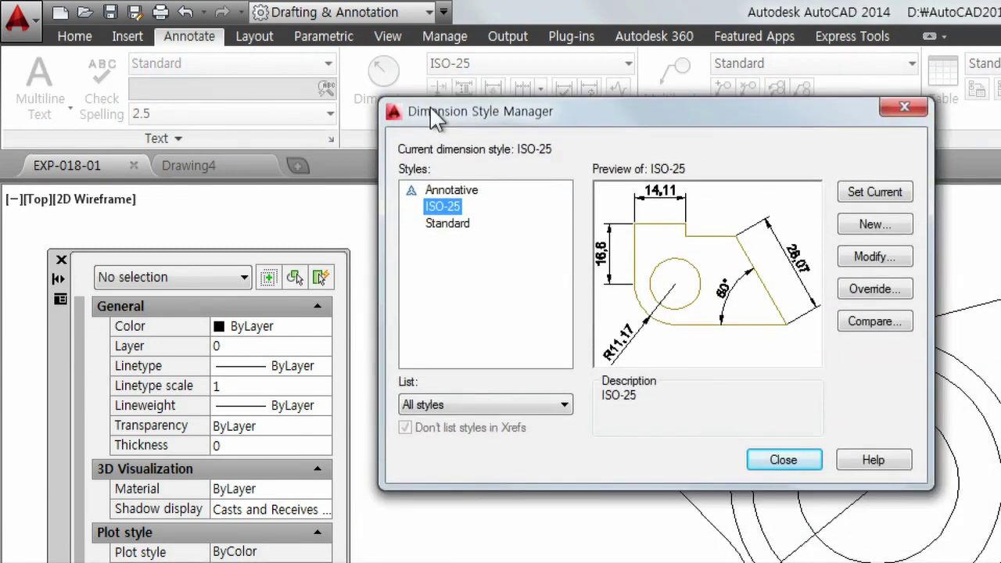
- Close the Dimension Style Manager and review the Text Style settings without changes
{"action": "left_click", "coordinate": [885, 114]}
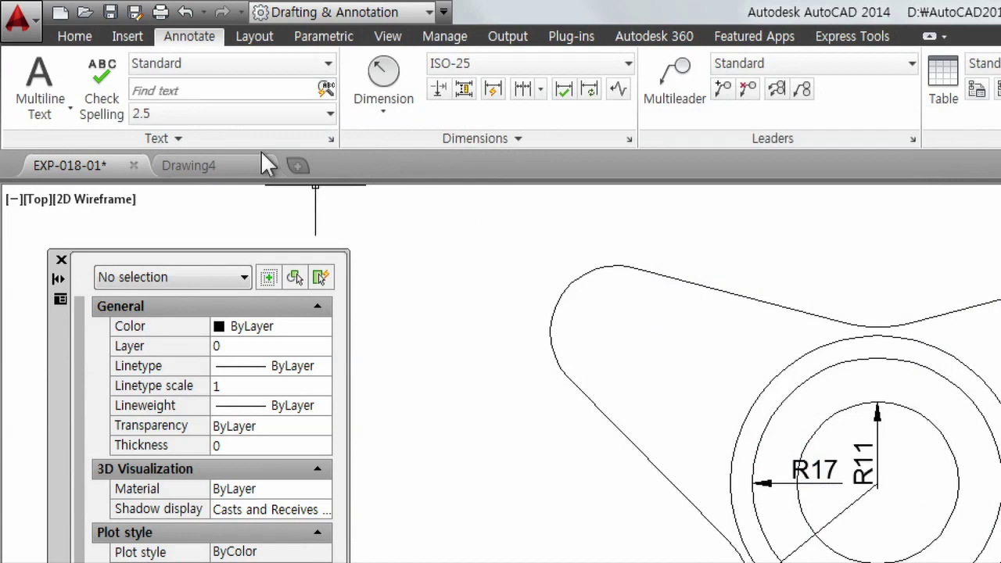
{"action": "left_click", "coordinate": [331, 138]}
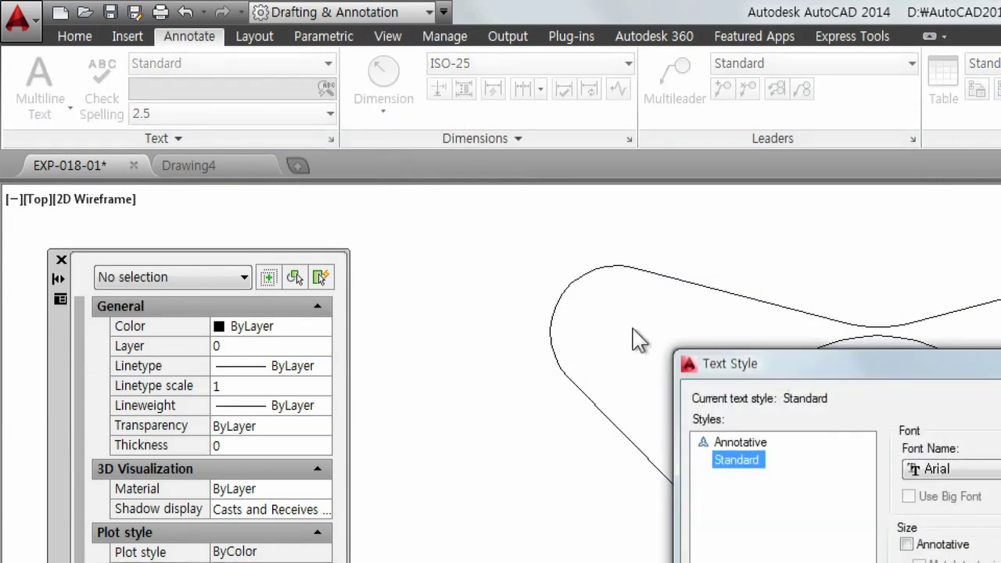
{"action": "left_click_drag", "start_coordinate": [729, 375], "coordinate": [151, 108]}
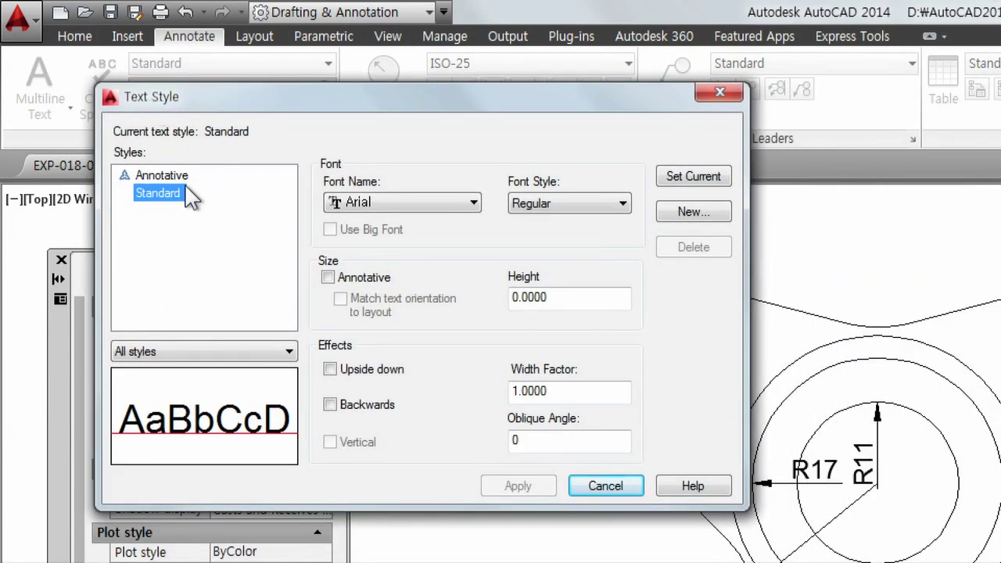
{"action": "left_click", "coordinate": [592, 487]}
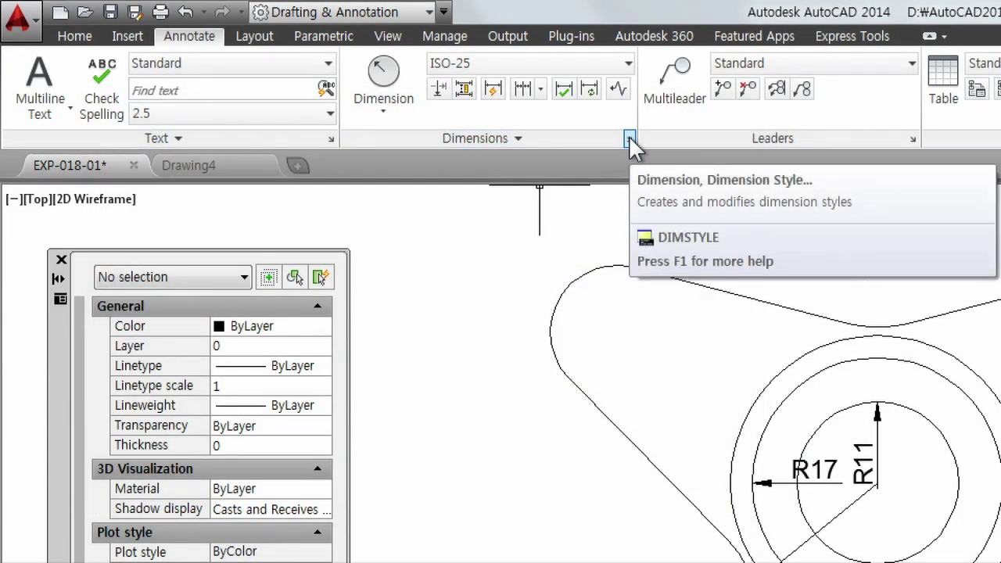
- Reopen the Dimension Style Manager to review ISO-25, then close it
{"action": "left_click", "coordinate": [629, 139]}
{"action": "mouse_move", "coordinate": [789, 387]}
{"action": "left_mouse_down"}
{"action": "mouse_move", "coordinate": [323, 123]}
{"action": "mouse_move", "coordinate": [283, 115]}
{"action": "left_mouse_up"}
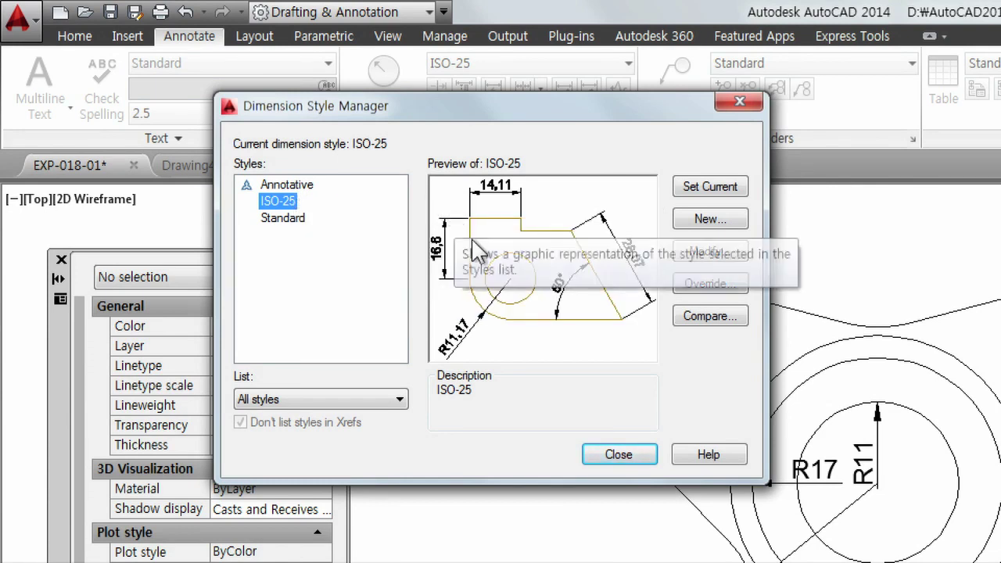
{"action": "left_click", "coordinate": [614, 451]}
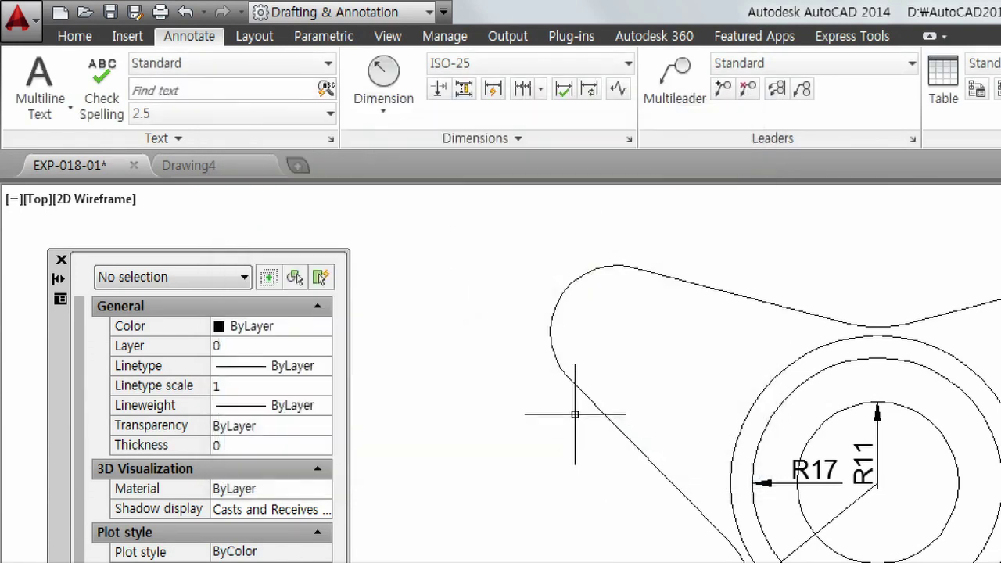
- Dimension the part's left arc with an R9 radius and an 18 diameter placed to its left
{"action": "left_click", "coordinate": [384, 78]}
{"action": "left_click", "coordinate": [565, 294]}
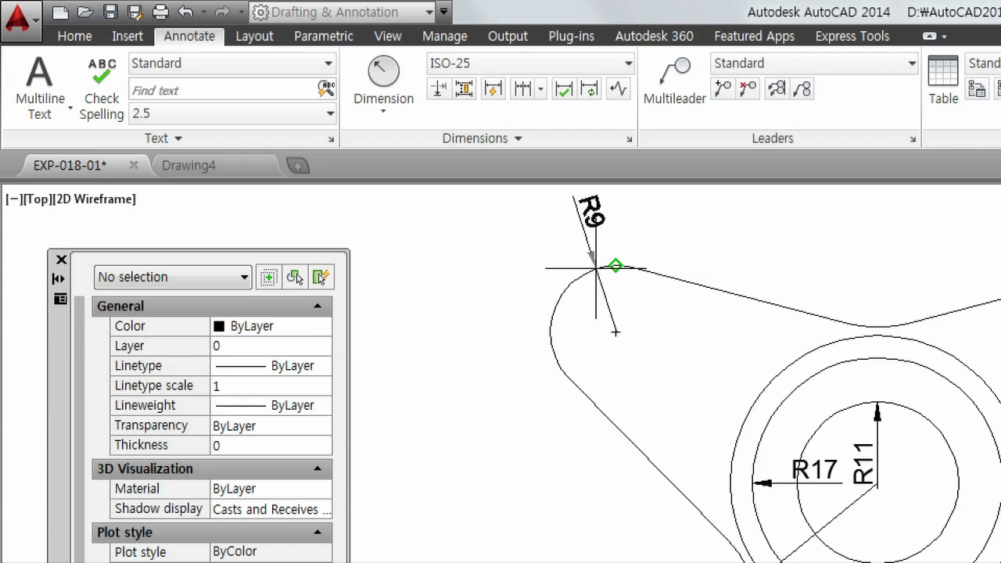
{"action": "left_click", "coordinate": [617, 335]}
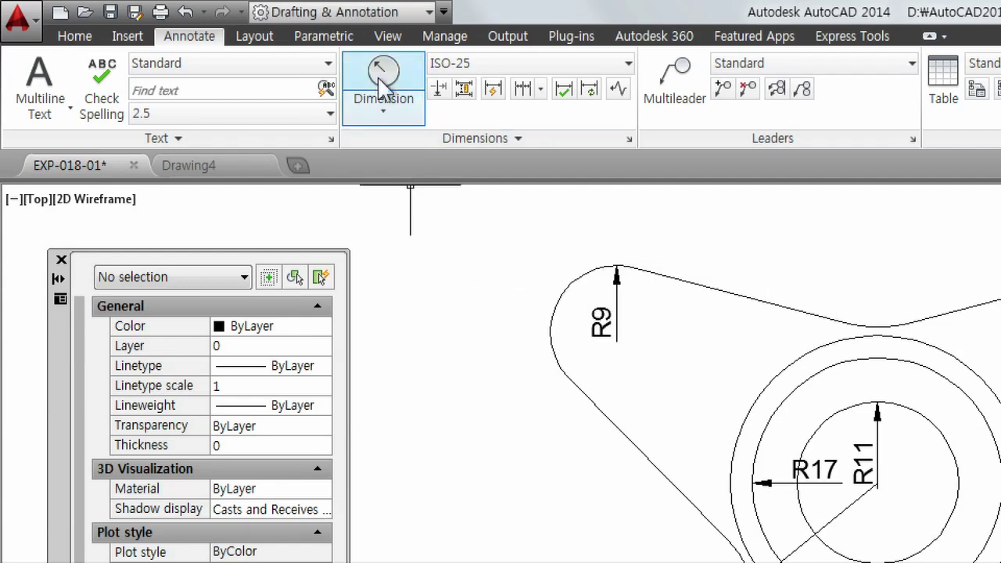
{"action": "left_click", "coordinate": [383, 109]}
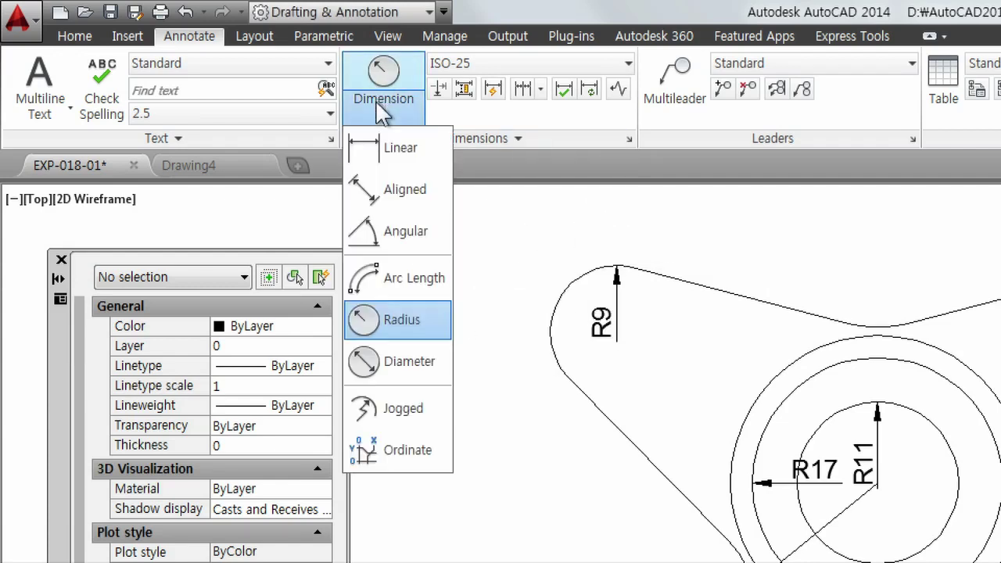
{"action": "left_click", "coordinate": [400, 356]}
{"action": "left_click", "coordinate": [570, 292]}
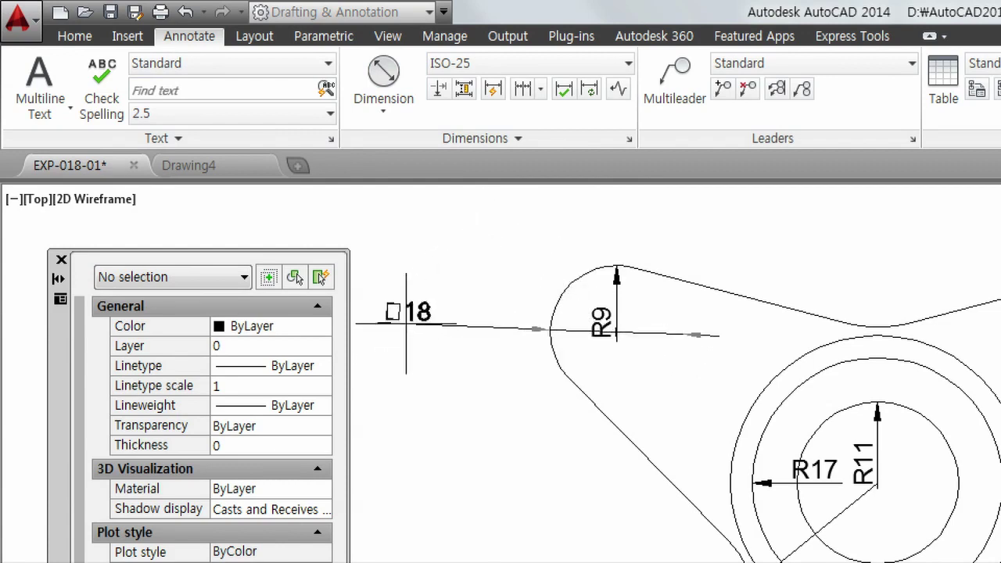
{"action": "left_click", "coordinate": [382, 278]}
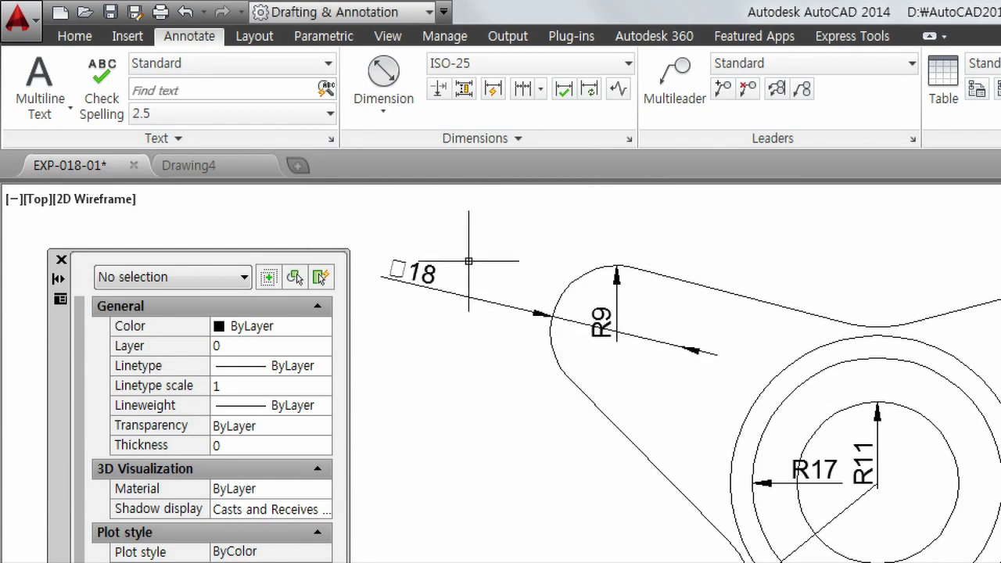
- Move the R9 dimension text up above the upper arc, outside the outline
{"action": "left_click", "coordinate": [614, 298]}
{"action": "left_click", "coordinate": [616, 331]}
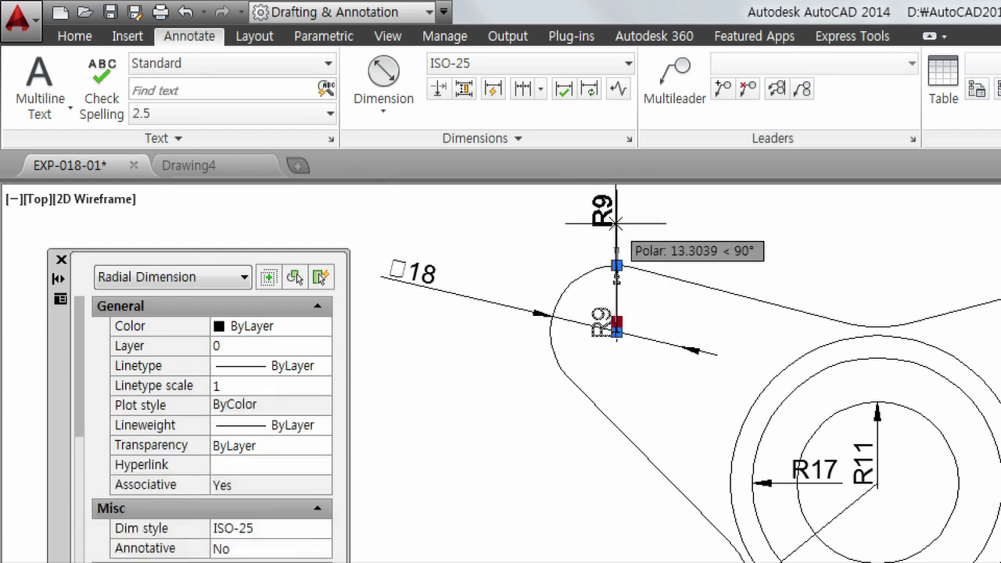
{"action": "left_click", "coordinate": [602, 210]}
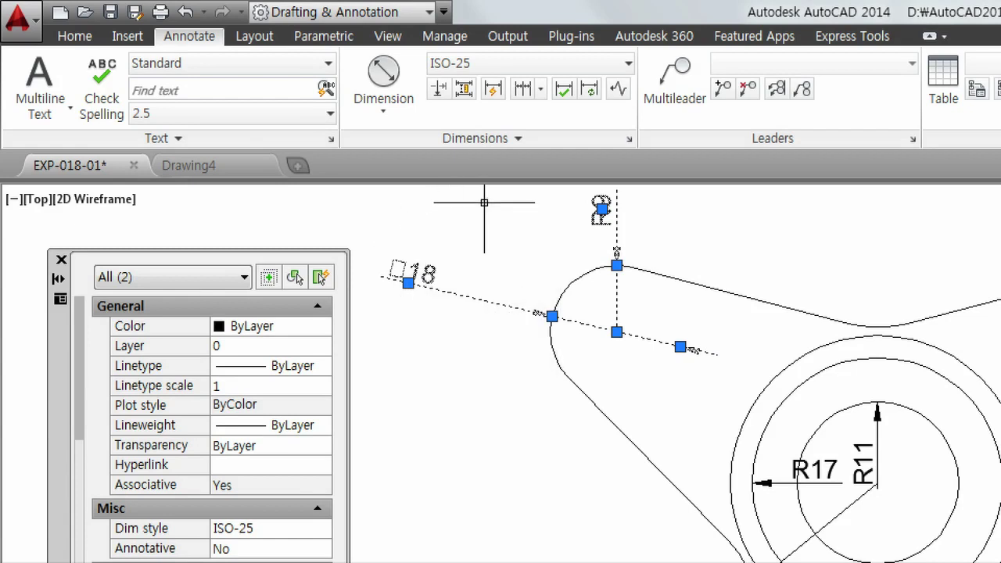
- Reopen the Dimension Style Manager with ISO-25 current and centre it on screen
{"action": "left_click", "coordinate": [629, 139]}
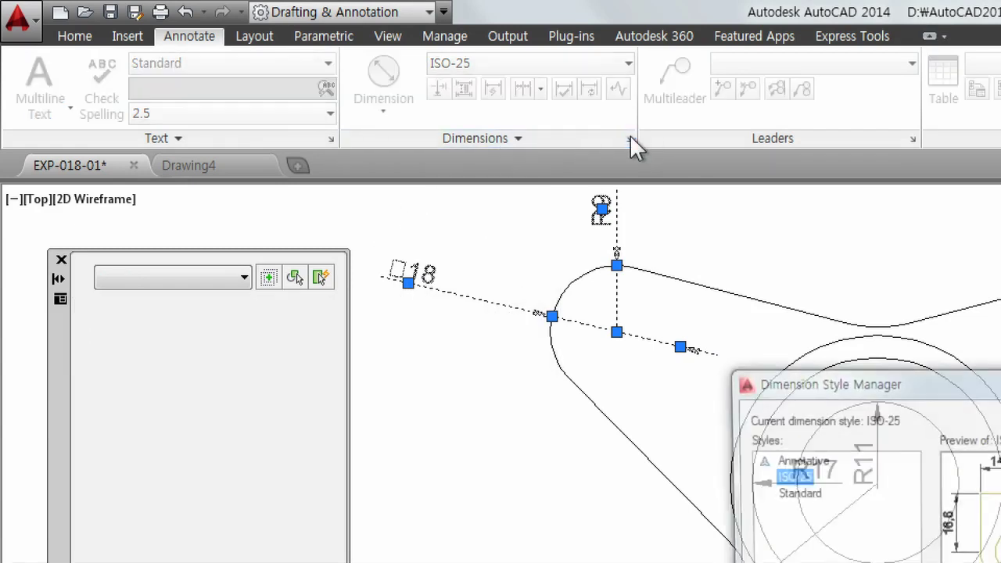
{"action": "mouse_move", "coordinate": [786, 386]}
{"action": "left_mouse_down"}
{"action": "mouse_move", "coordinate": [329, 115]}
{"action": "mouse_move", "coordinate": [138, 122]}
{"action": "left_mouse_up"}
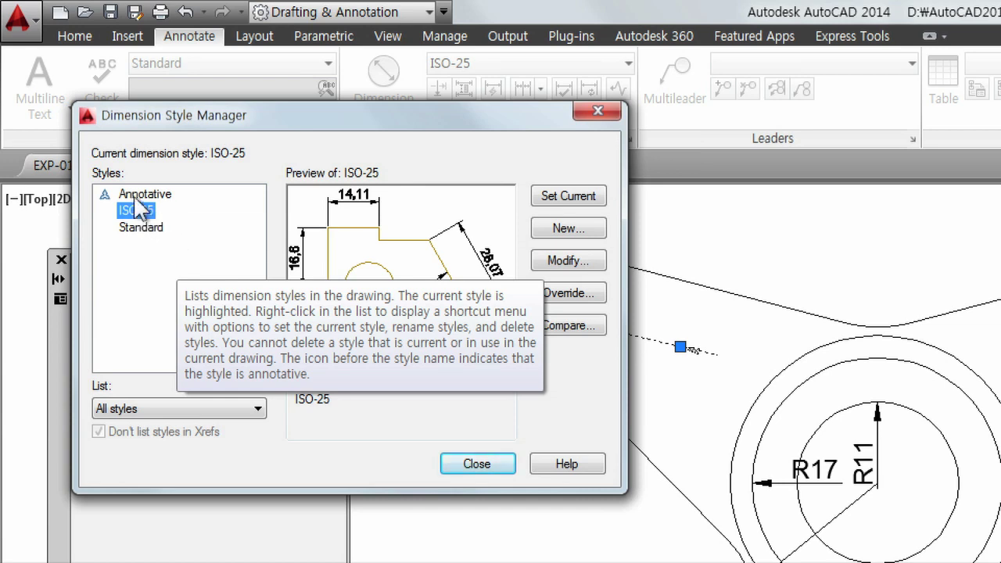
- Start a new dimension style based on ISO-25, renaming 'Copy of ISO-25' to 'My ISO-25'
{"action": "left_click", "coordinate": [558, 233]}
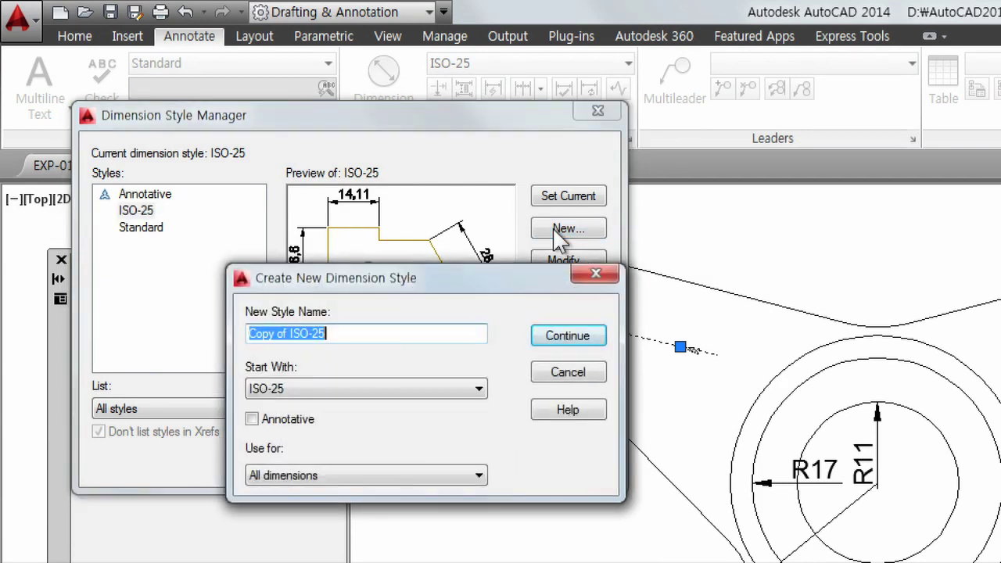
{"action": "left_click", "coordinate": [309, 391]}
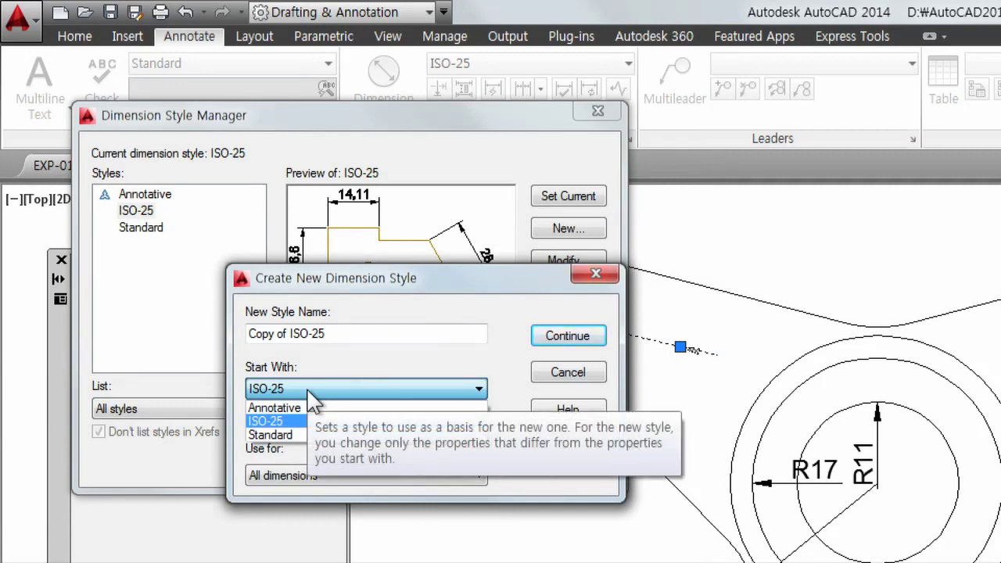
{"action": "left_click", "coordinate": [309, 393]}
{"action": "left_click", "coordinate": [287, 334]}
{"action": "left_click_drag", "start_coordinate": [287, 335], "coordinate": [217, 337]}
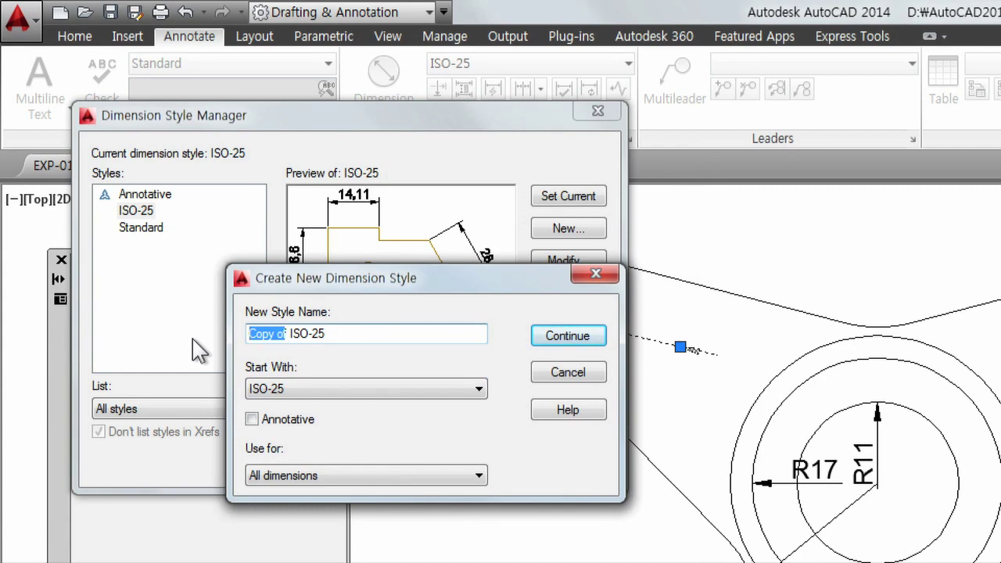
{"action": "type", "text": "M"}
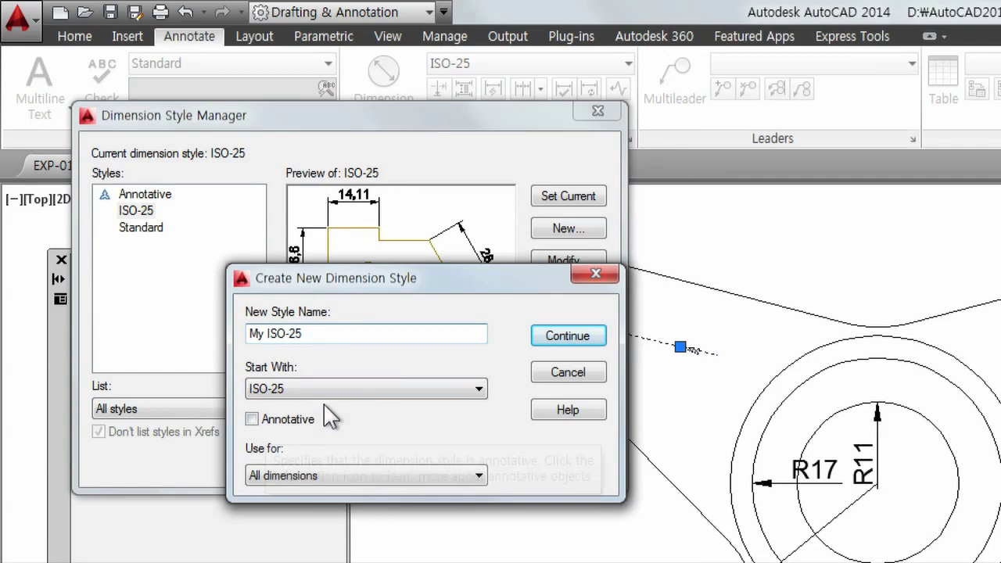
- Create My ISO-25 with the Standard text style unchanged and close the Dimension Style Manager
{"action": "left_click", "coordinate": [553, 338]}
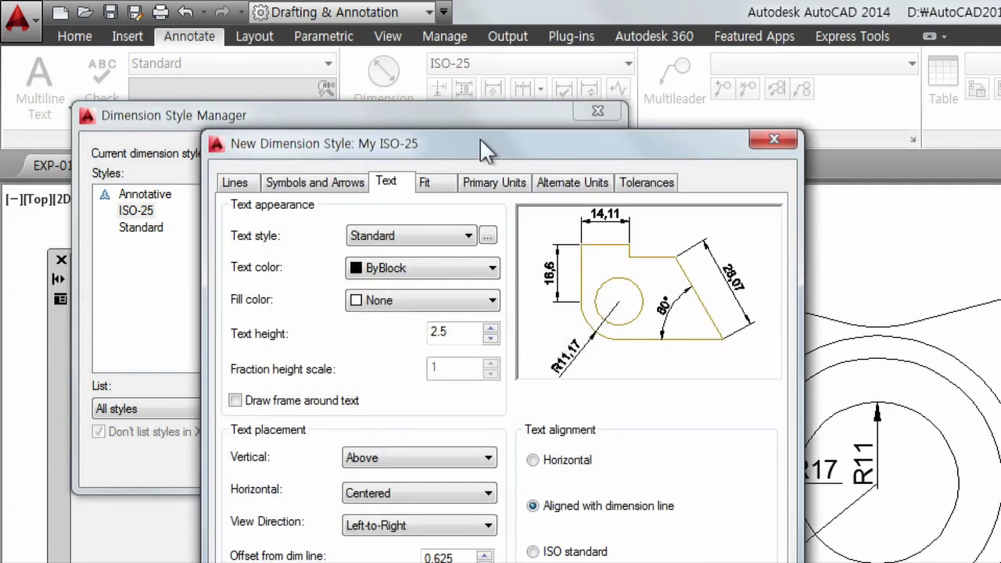
{"action": "left_click_drag", "start_coordinate": [480, 141], "coordinate": [564, 20]}
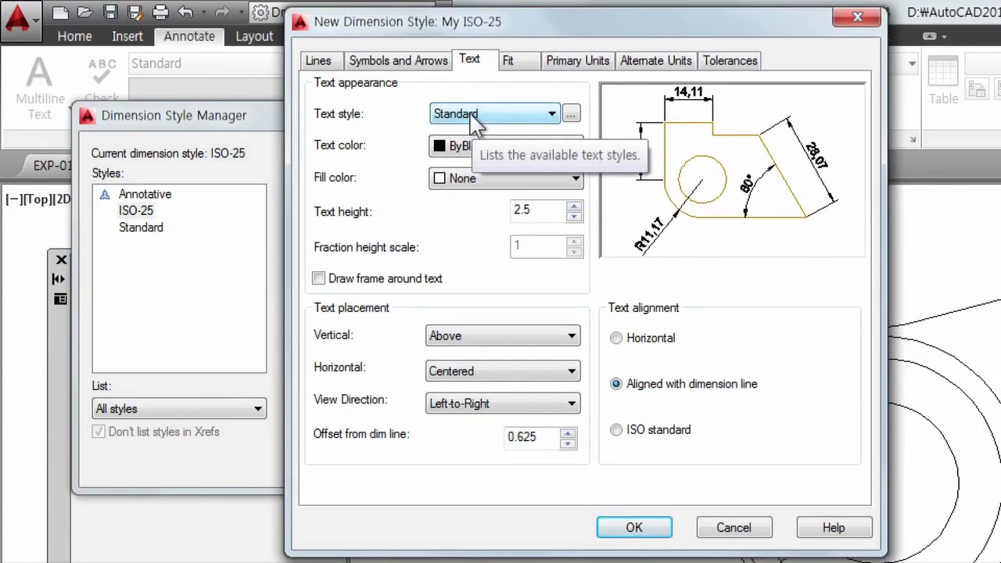
{"action": "left_click", "coordinate": [472, 119]}
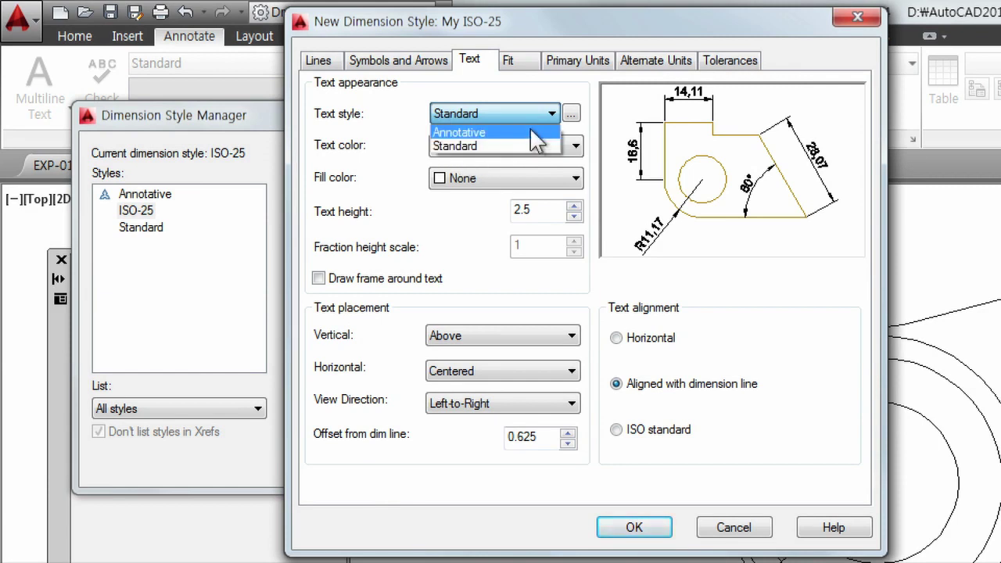
{"action": "left_click", "coordinate": [575, 118]}
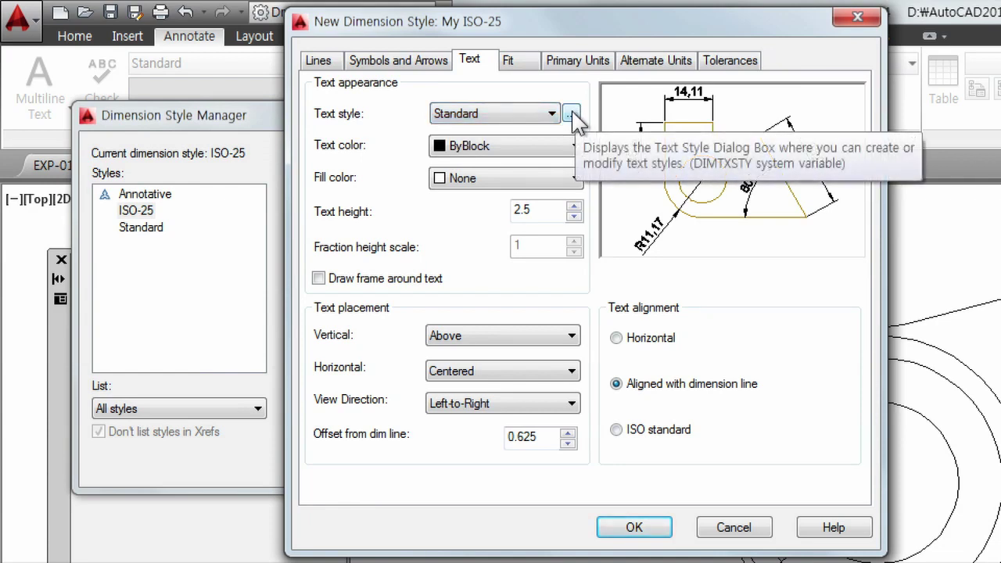
{"action": "left_click", "coordinate": [572, 115]}
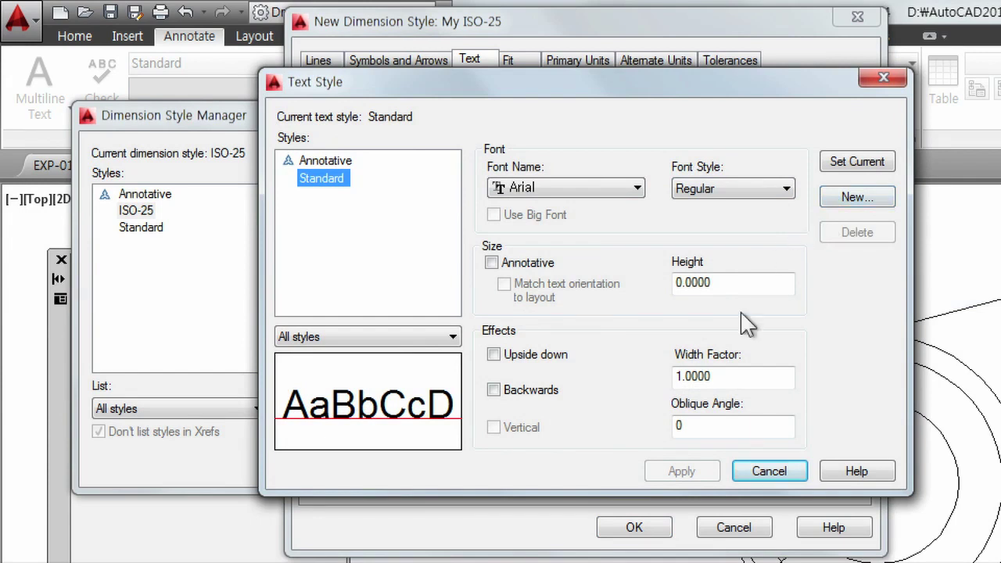
{"action": "left_click", "coordinate": [743, 472]}
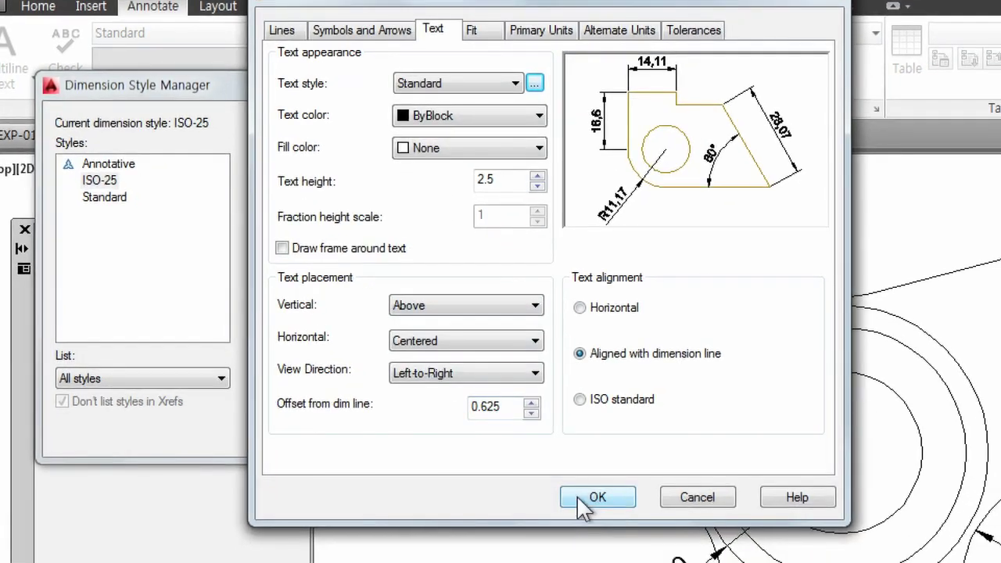
{"action": "left_click", "coordinate": [633, 527]}
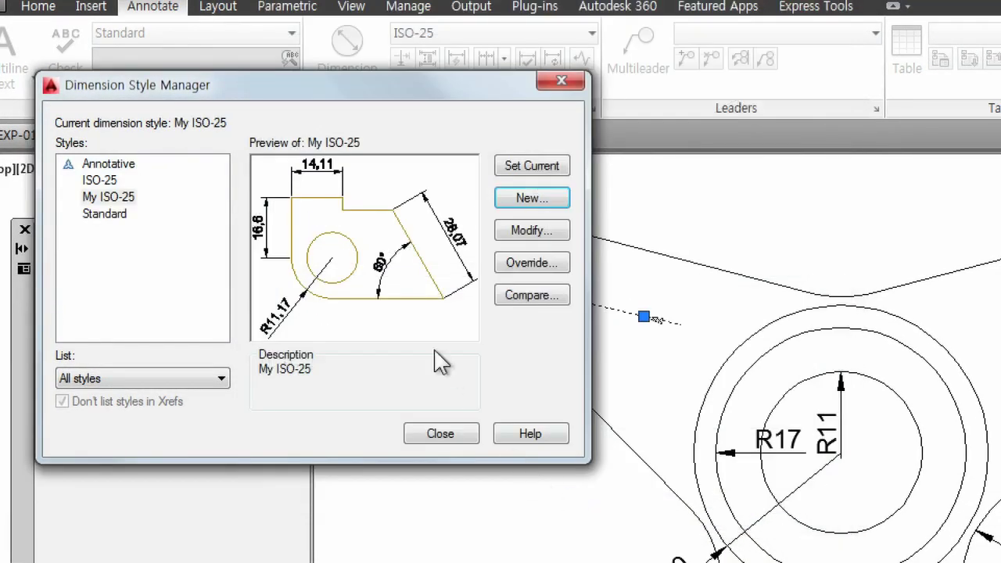
{"action": "left_click", "coordinate": [434, 434]}
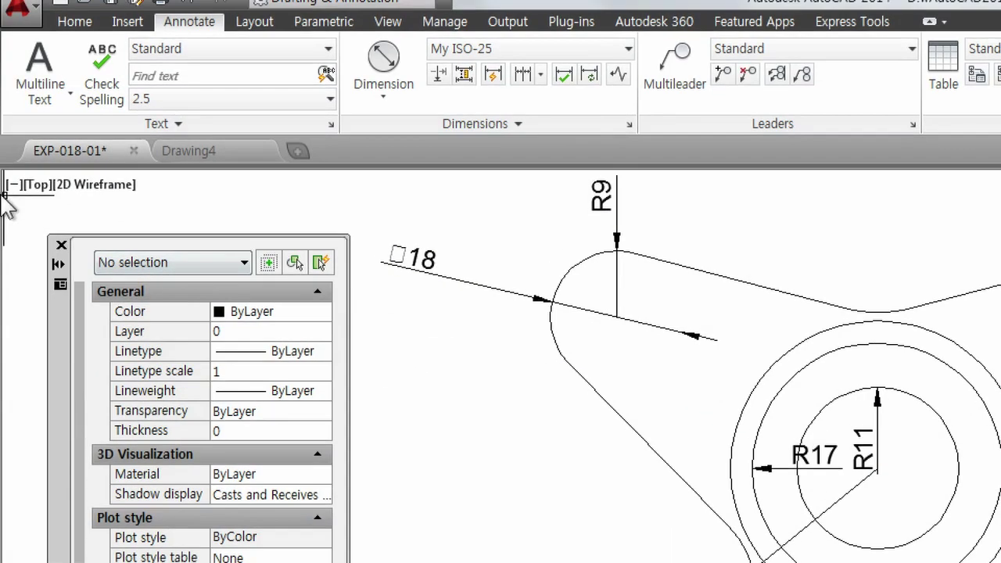
- In the Text Style dialog, create a new text style named My Standard
{"action": "left_click", "coordinate": [331, 124]}
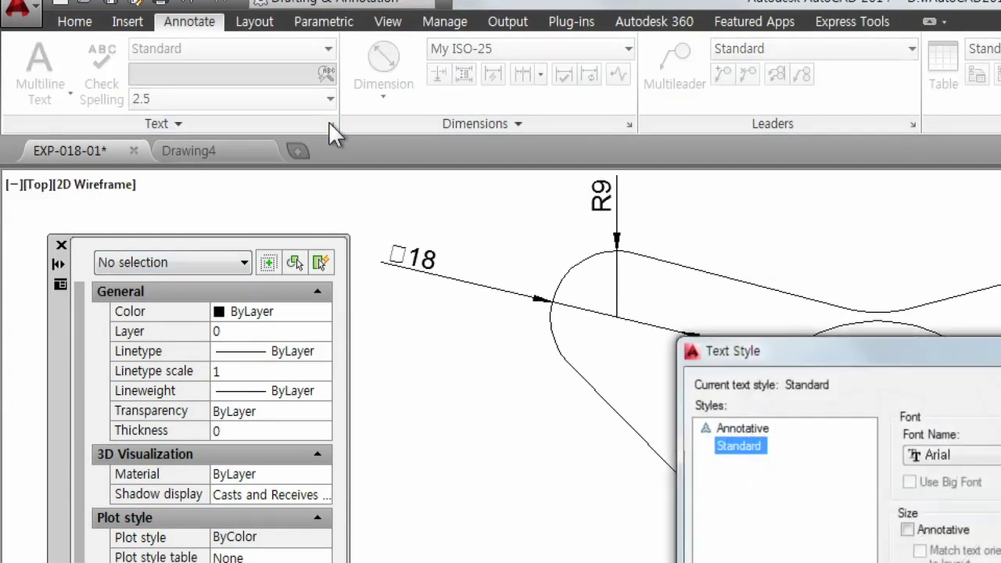
{"action": "mouse_move", "coordinate": [739, 351]}
{"action": "left_mouse_down"}
{"action": "mouse_move", "coordinate": [368, 139]}
{"action": "mouse_move", "coordinate": [320, 99]}
{"action": "left_mouse_up"}
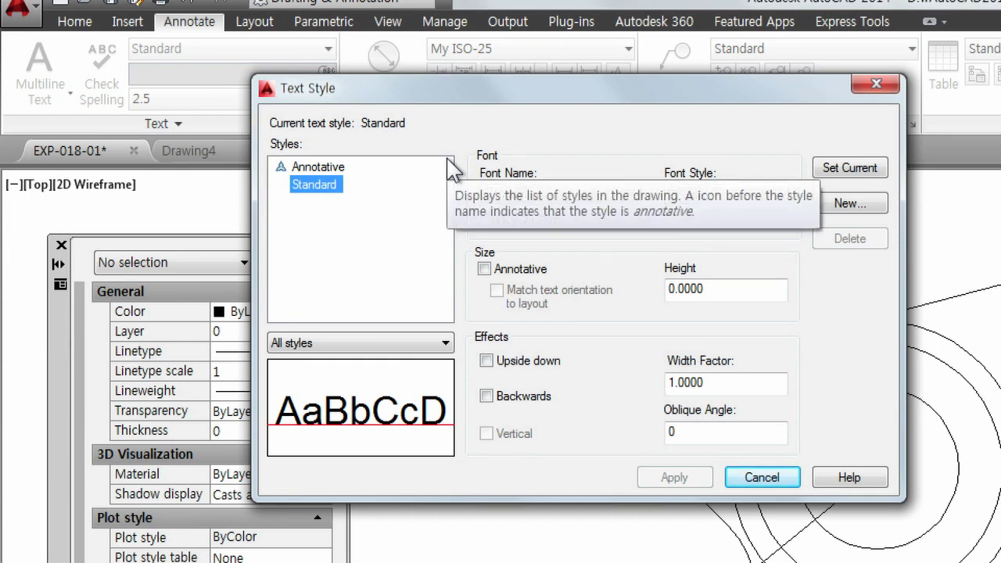
{"action": "left_click", "coordinate": [831, 205]}
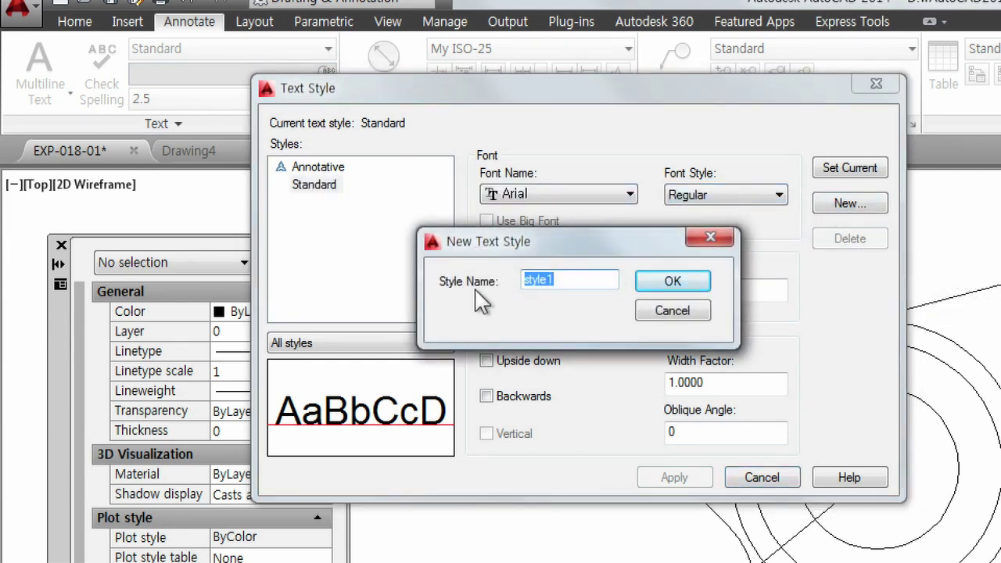
{"action": "type", "text": "My Standar"}
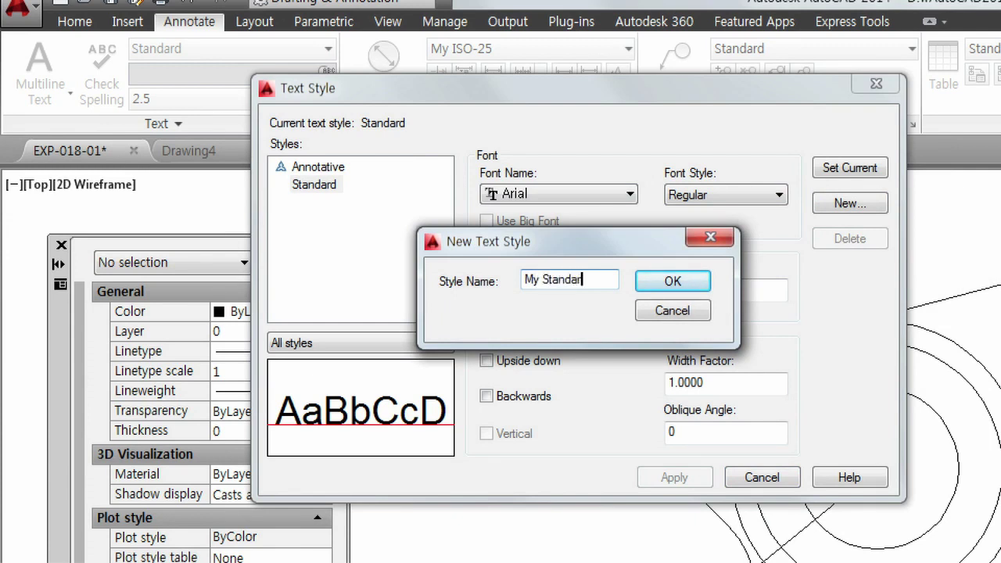
{"action": "left_click", "coordinate": [666, 286]}
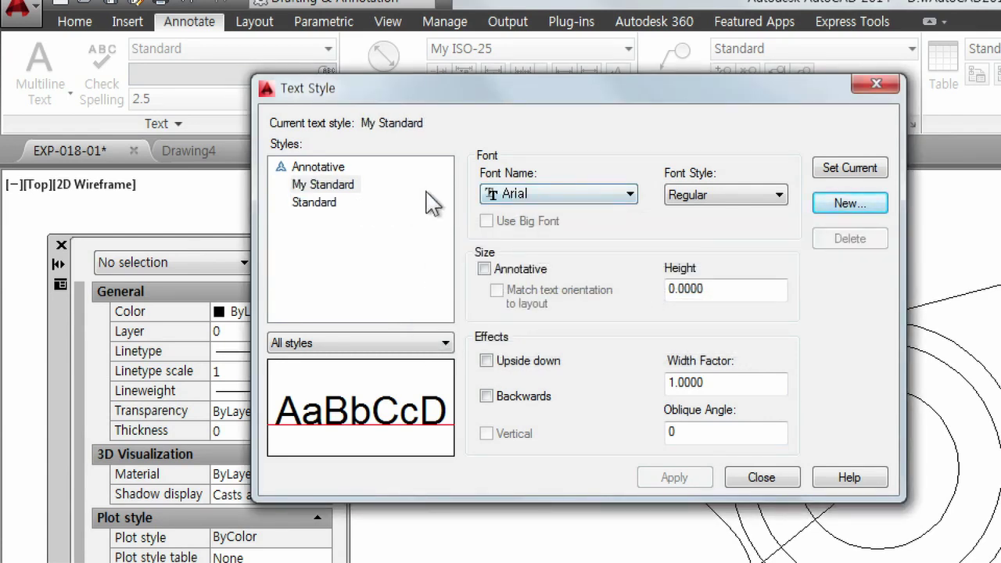
- Give My Standard the 맑은 고딕 font, apply it, and make it the current text style
{"action": "left_click", "coordinate": [524, 199]}
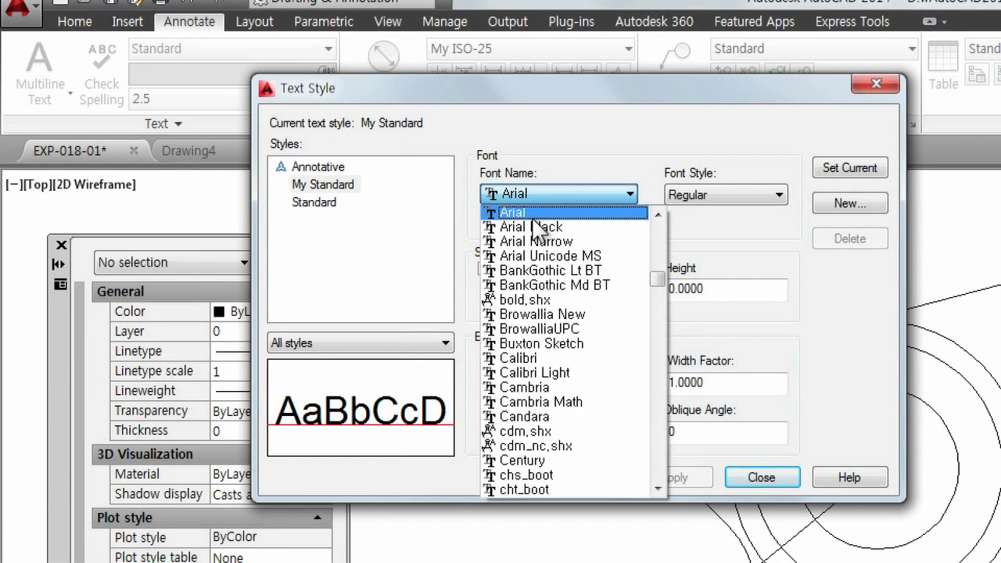
{"action": "left_click_drag", "start_coordinate": [658, 281], "coordinate": [657, 474]}
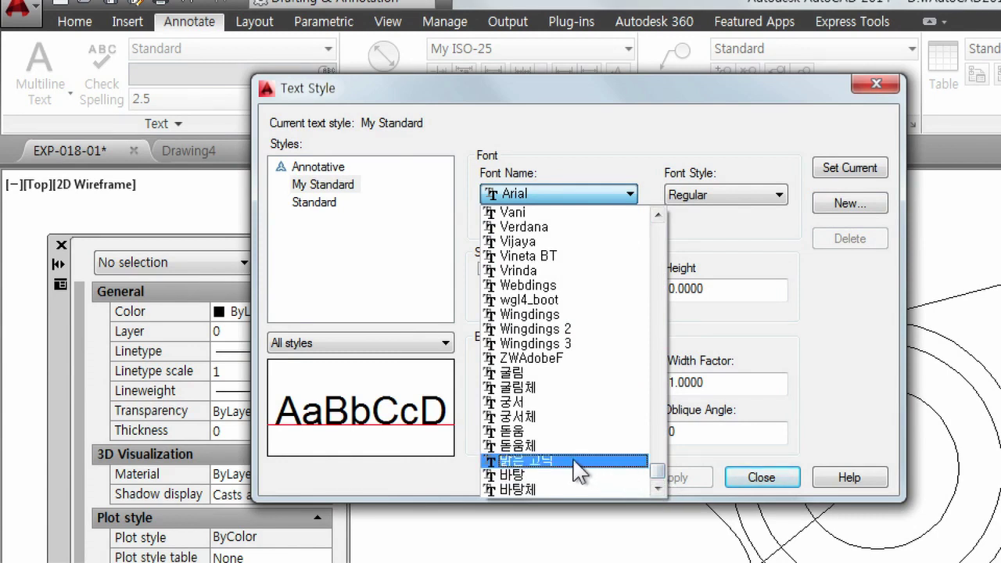
{"action": "left_click", "coordinate": [574, 461]}
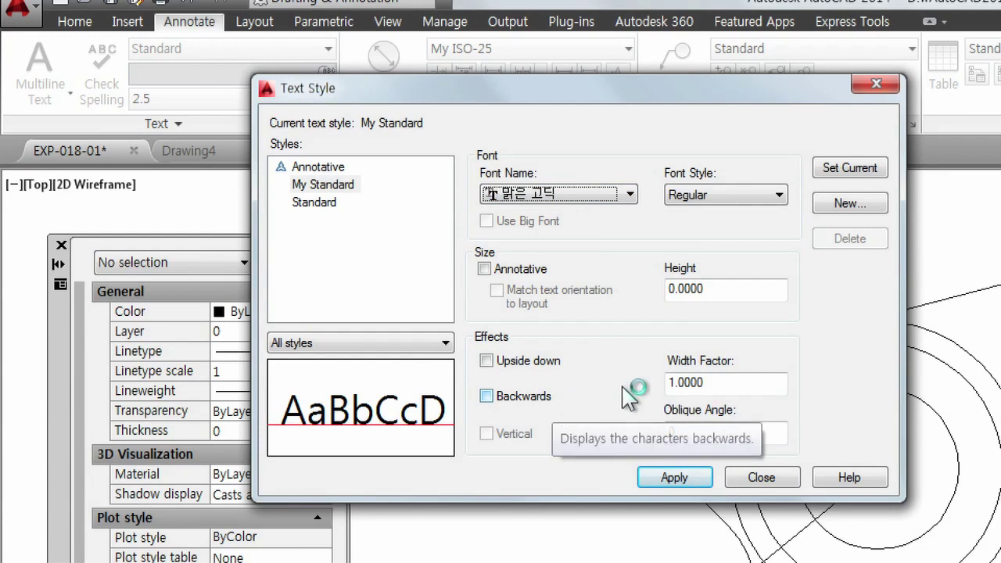
{"action": "key", "text": "Return"}
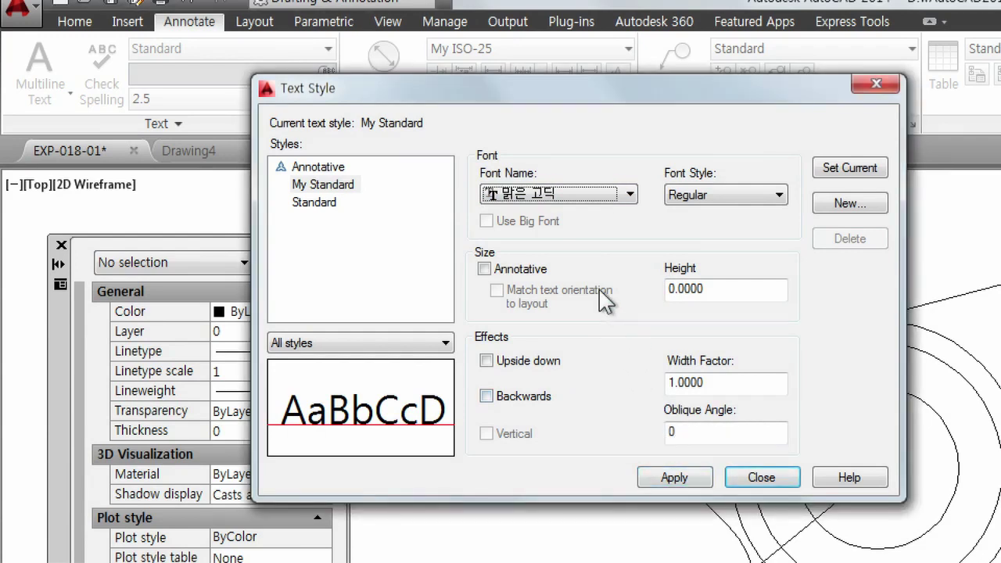
{"action": "left_click", "coordinate": [858, 173]}
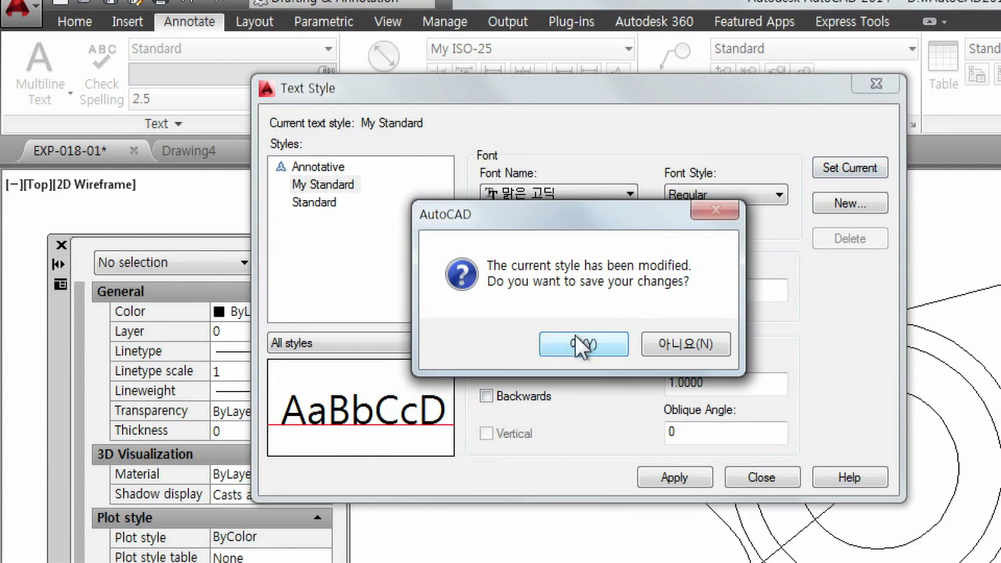
{"action": "left_click", "coordinate": [578, 351]}
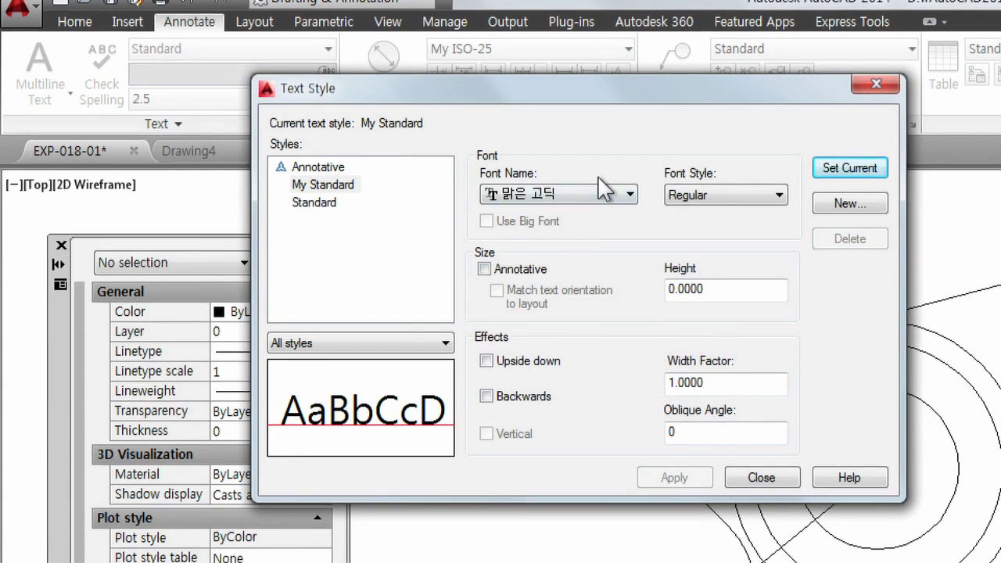
{"action": "left_click", "coordinate": [758, 477]}
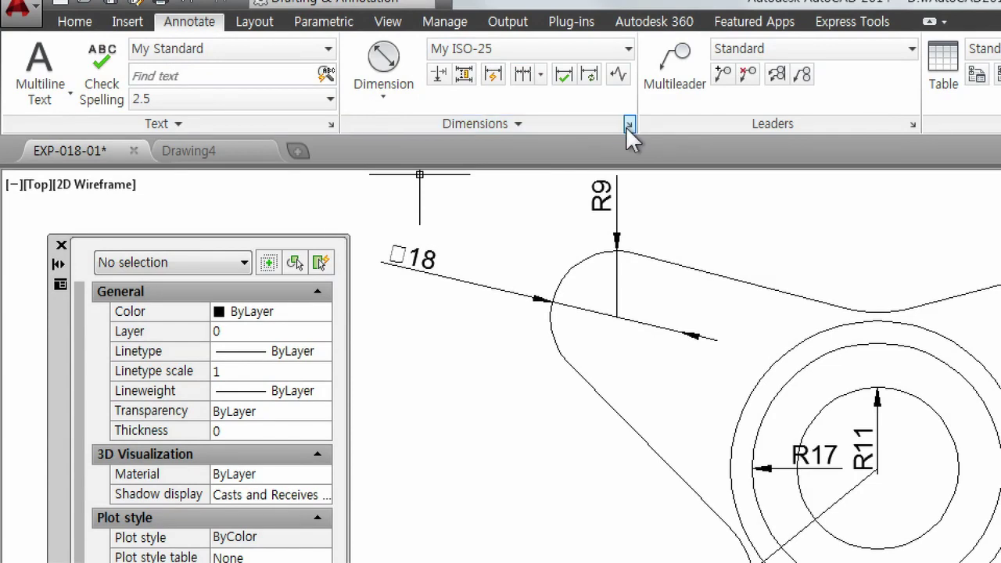
- Switch My ISO-25's dimension text to the My Standard text style and make My ISO-25 current
{"action": "left_click", "coordinate": [627, 125]}
{"action": "mouse_move", "coordinate": [787, 373]}
{"action": "left_mouse_down"}
{"action": "mouse_move", "coordinate": [248, 95]}
{"action": "mouse_move", "coordinate": [200, 97]}
{"action": "left_mouse_up"}
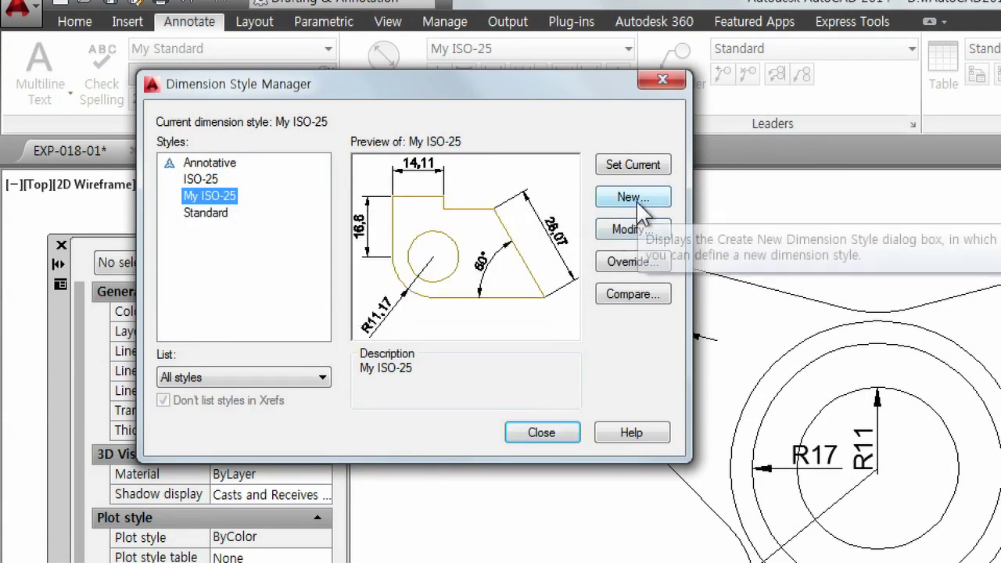
{"action": "left_click", "coordinate": [633, 231]}
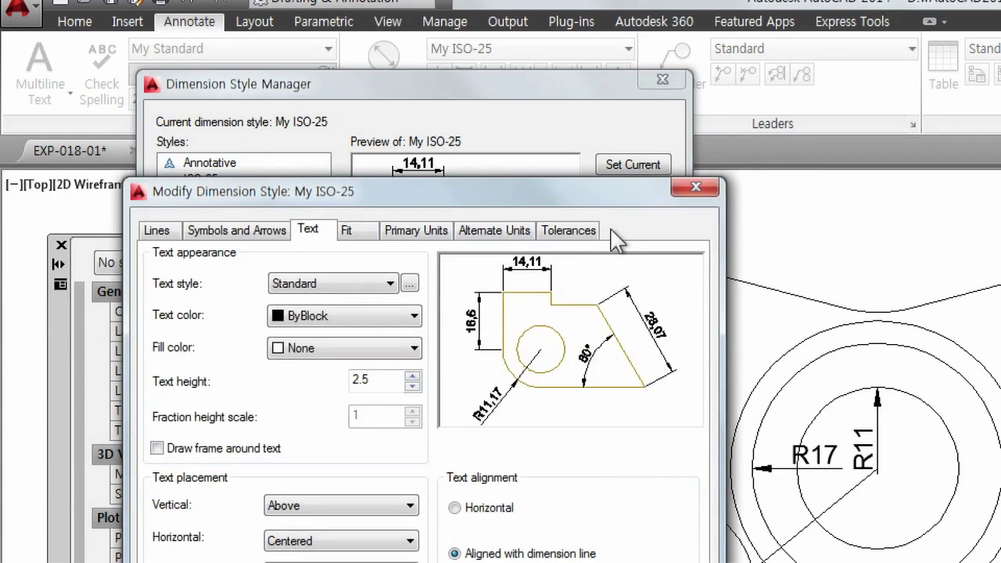
{"action": "left_click", "coordinate": [342, 286]}
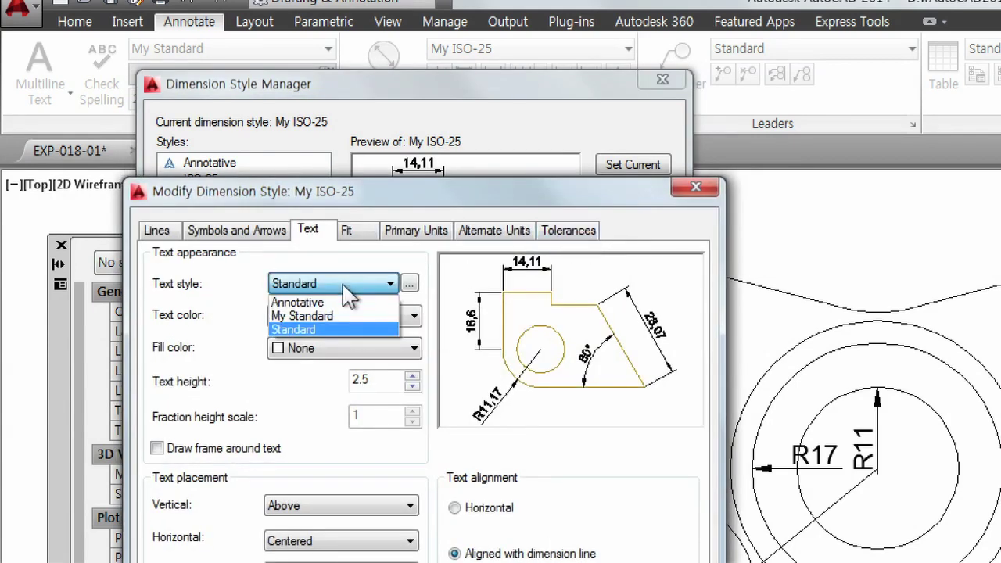
{"action": "left_click", "coordinate": [338, 310]}
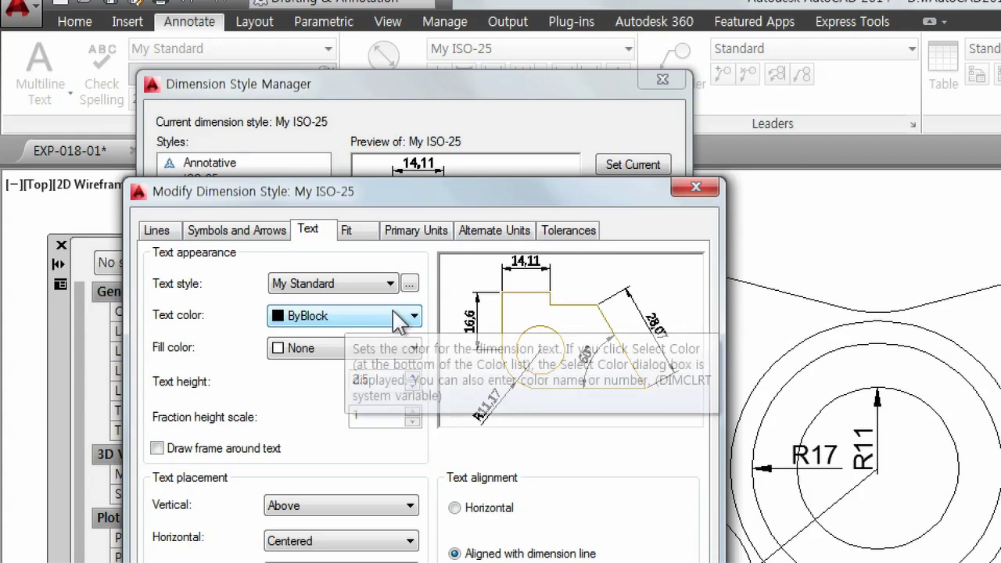
{"action": "left_click_drag", "start_coordinate": [424, 191], "coordinate": [479, 37]}
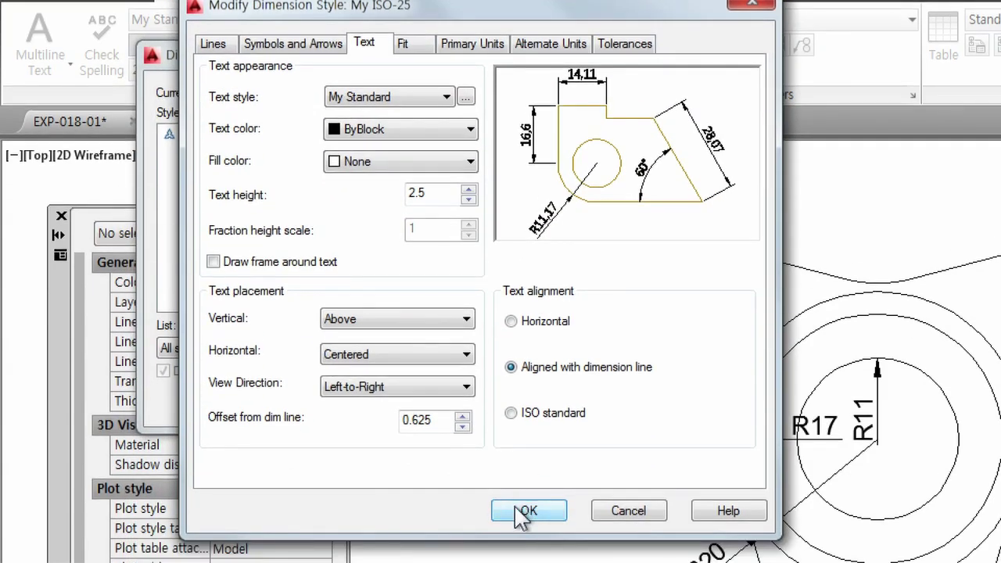
{"action": "left_click", "coordinate": [521, 512]}
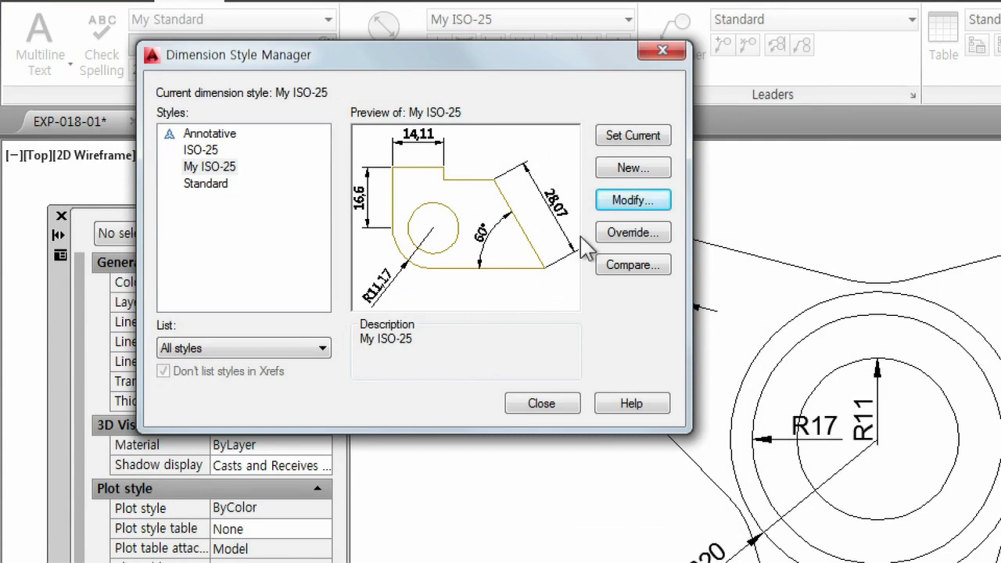
{"action": "left_click", "coordinate": [626, 139]}
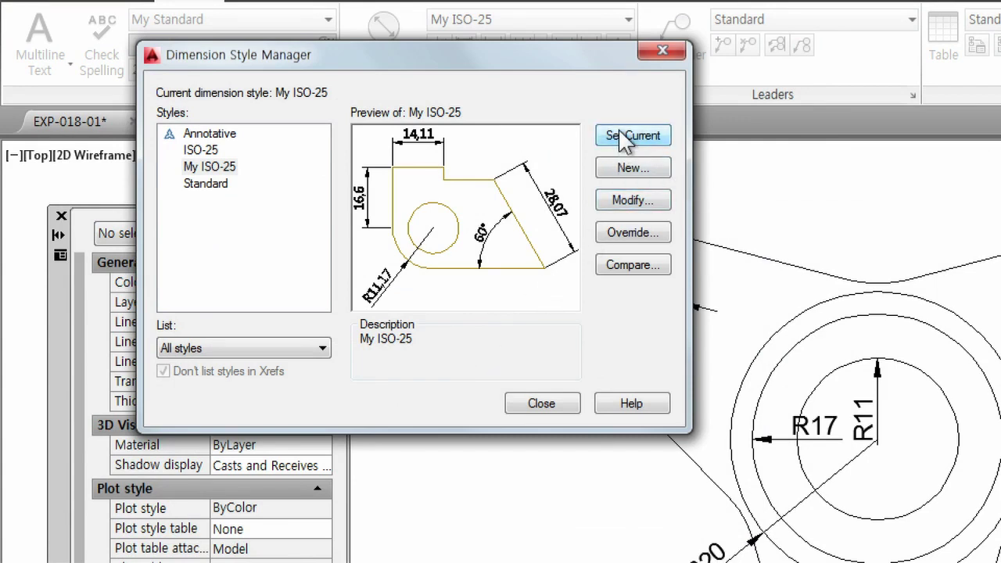
{"action": "left_click", "coordinate": [547, 403]}
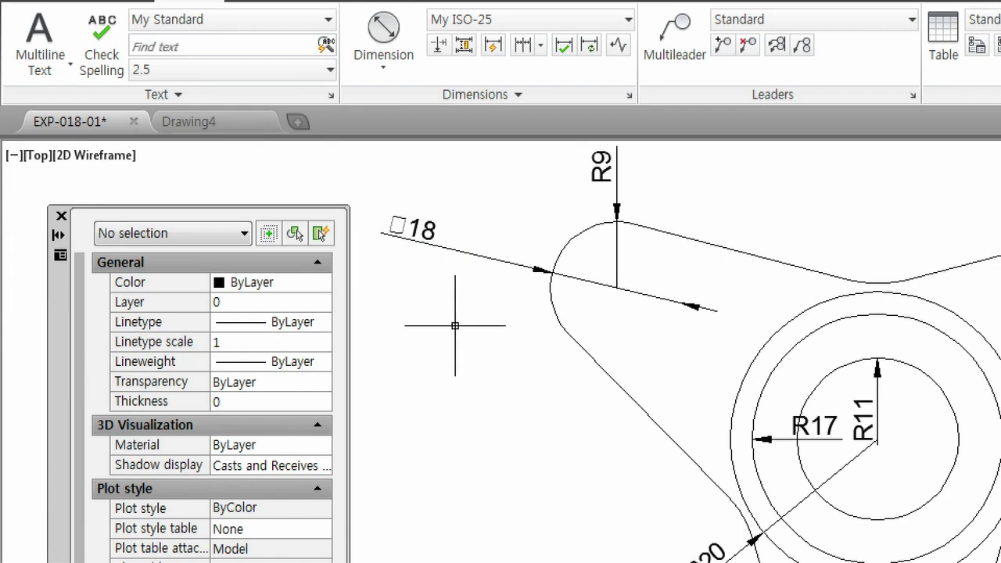
- Apply My ISO-25 from the ribbon style list to the Ø18, R9, R17, R11 and R20 dimensions
{"action": "left_click", "coordinate": [418, 238]}
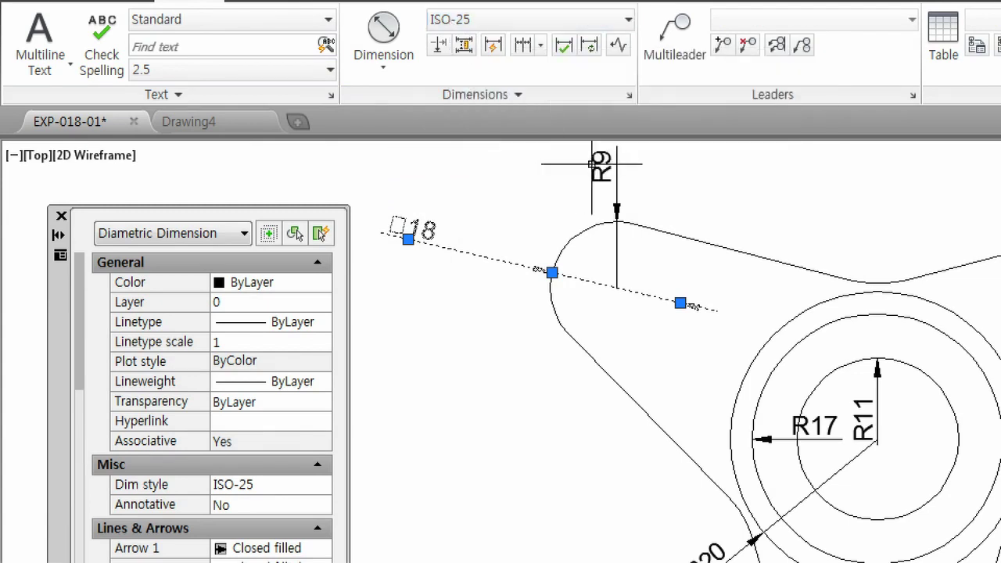
{"action": "left_click", "coordinate": [616, 181]}
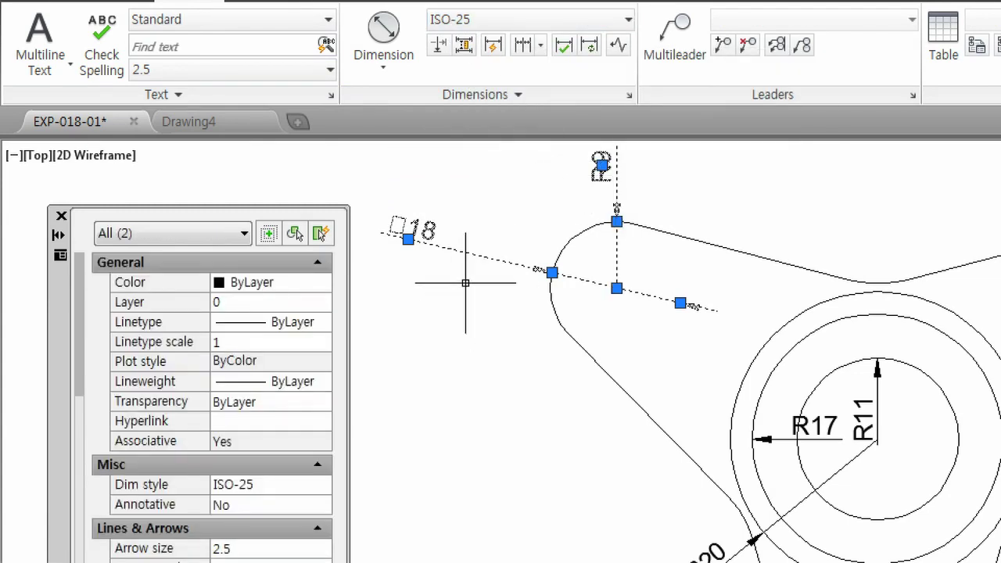
{"action": "left_click", "coordinate": [772, 439]}
{"action": "left_click", "coordinate": [863, 414]}
{"action": "left_click", "coordinate": [739, 512]}
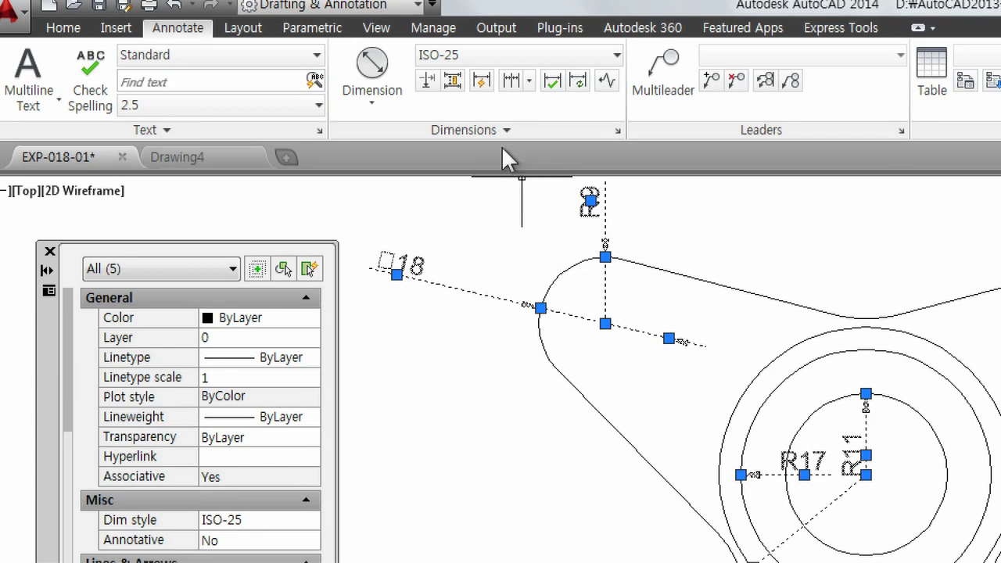
{"action": "left_click", "coordinate": [536, 60]}
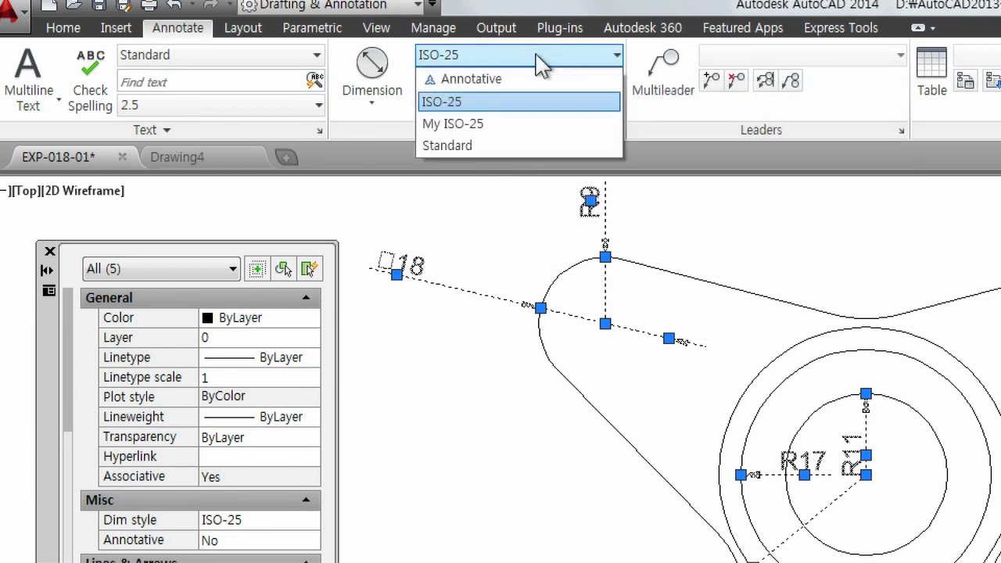
{"action": "left_click", "coordinate": [502, 125]}
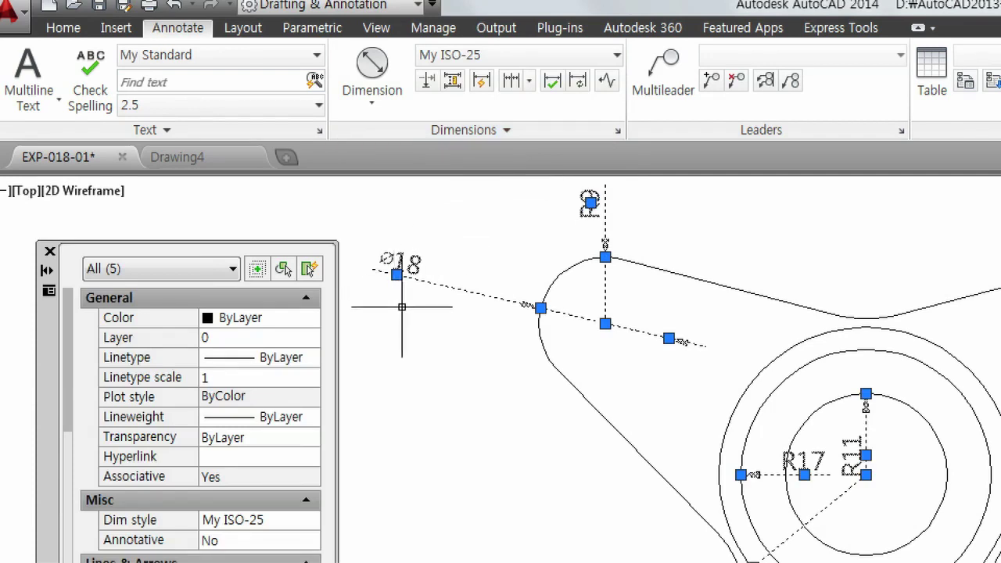
{"action": "key", "text": "Escape"}
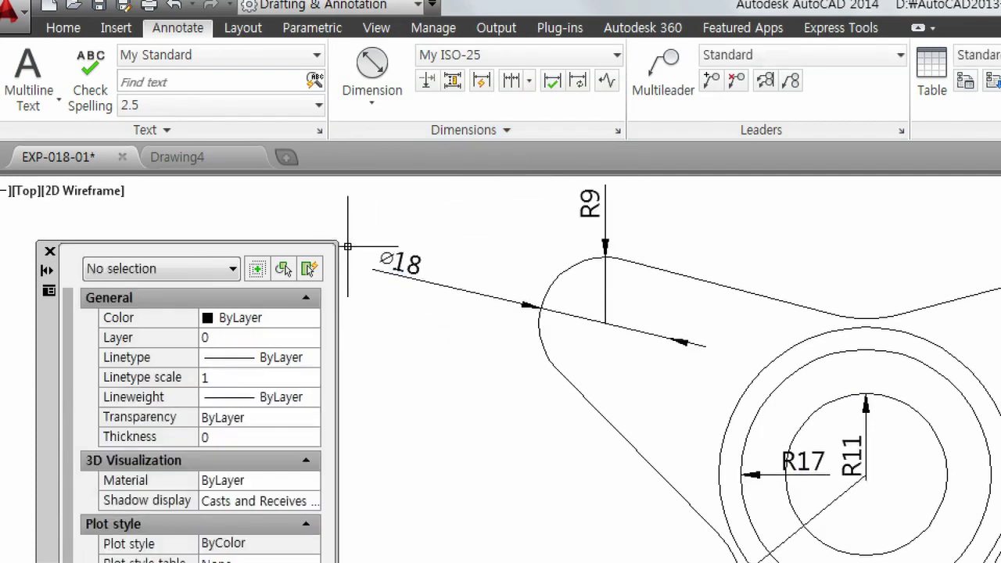
{"action": "scroll", "coordinate": [347, 246], "scroll_direction": "up", "scroll_amount": 2}
{"action": "scroll", "coordinate": [347, 246], "scroll_direction": "up", "scroll_amount": 4}
{"action": "scroll", "coordinate": [347, 246], "scroll_direction": "up", "scroll_amount": 2}
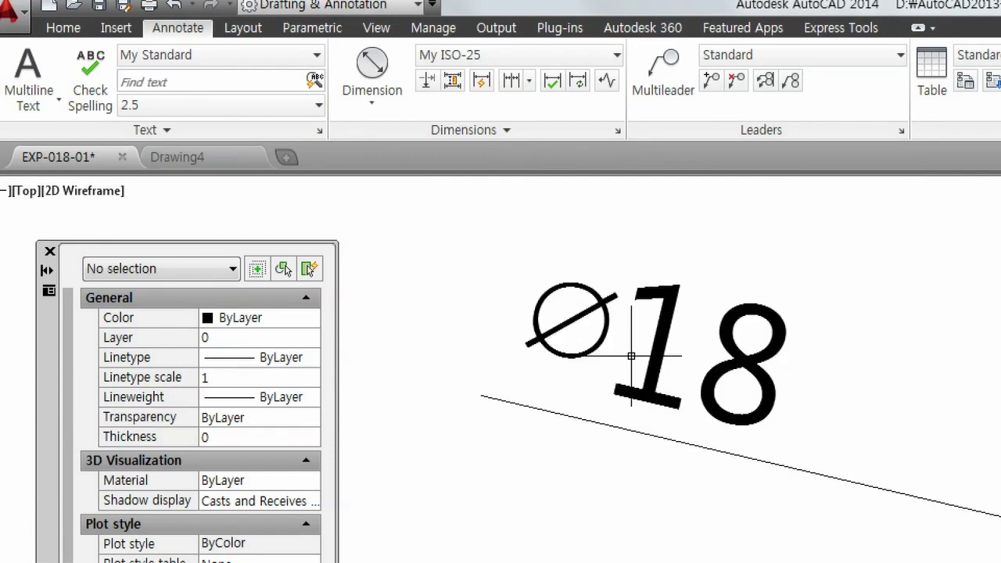
{"action": "scroll", "coordinate": [631, 356], "scroll_direction": "down", "scroll_amount": 3}
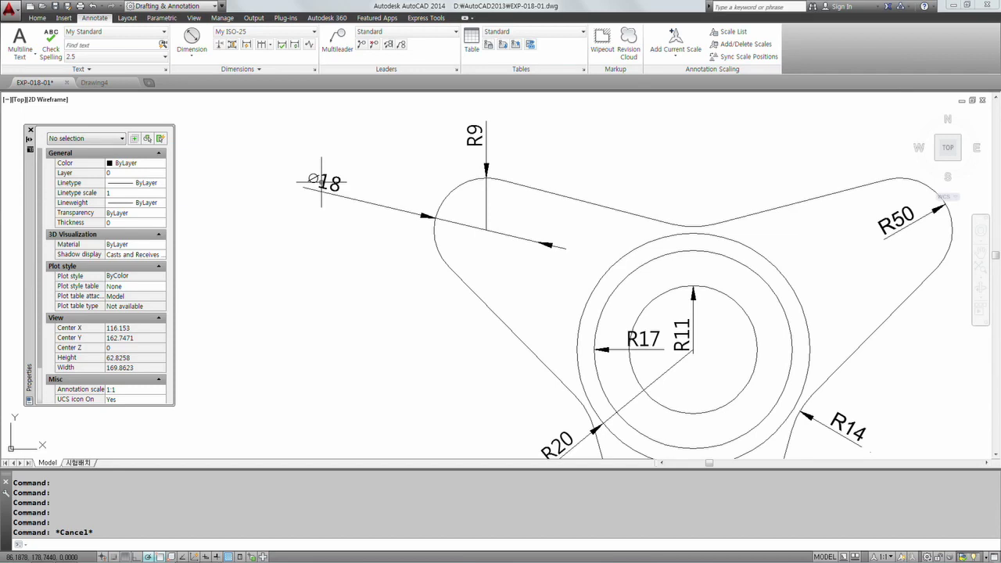
- Open My ISO-25 for modification from the Dimension Style Manager and show its Lines settings
{"action": "type", "text": "z"}
{"action": "key", "text": "Return"}
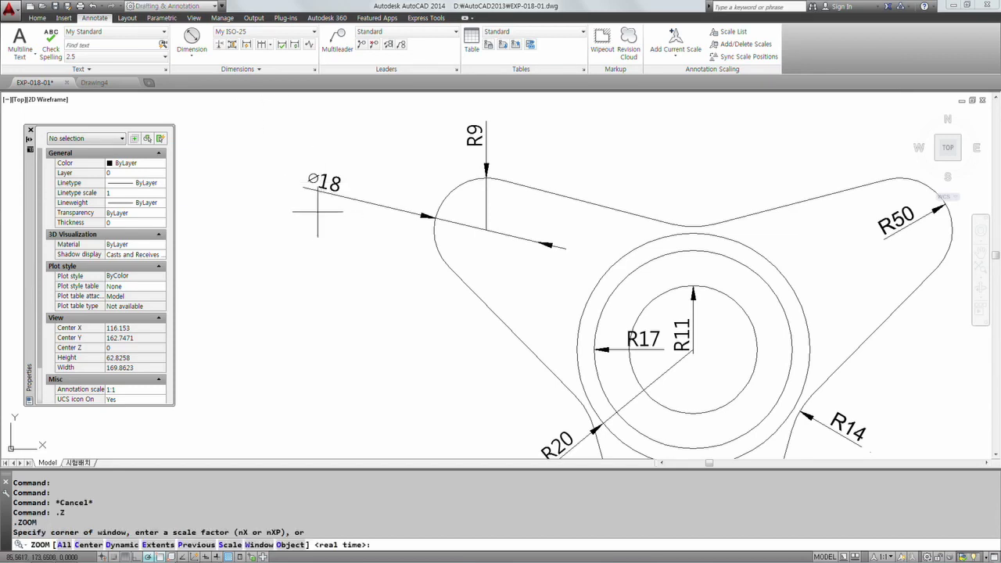
{"action": "key", "text": "Escape"}
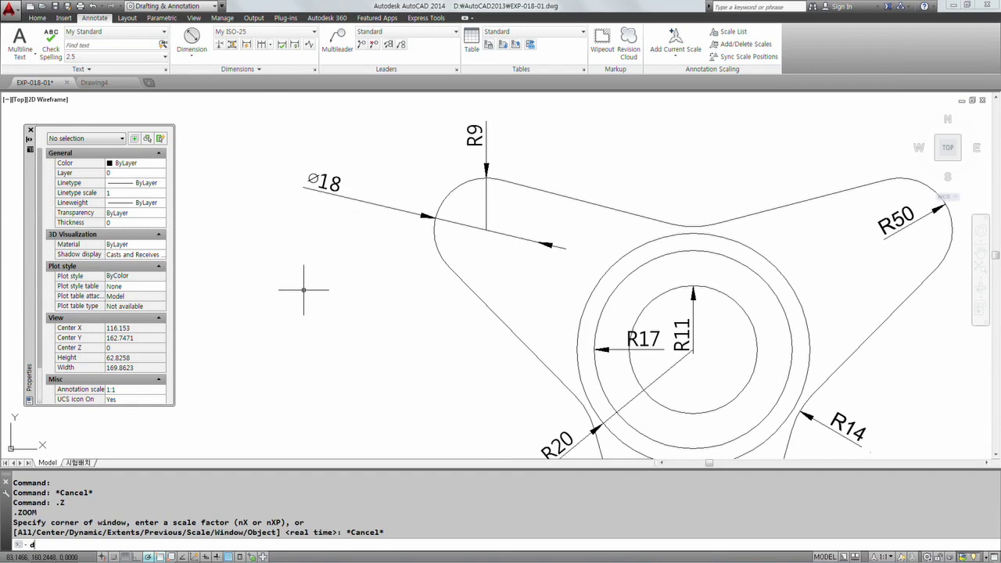
{"action": "key", "text": "Return"}
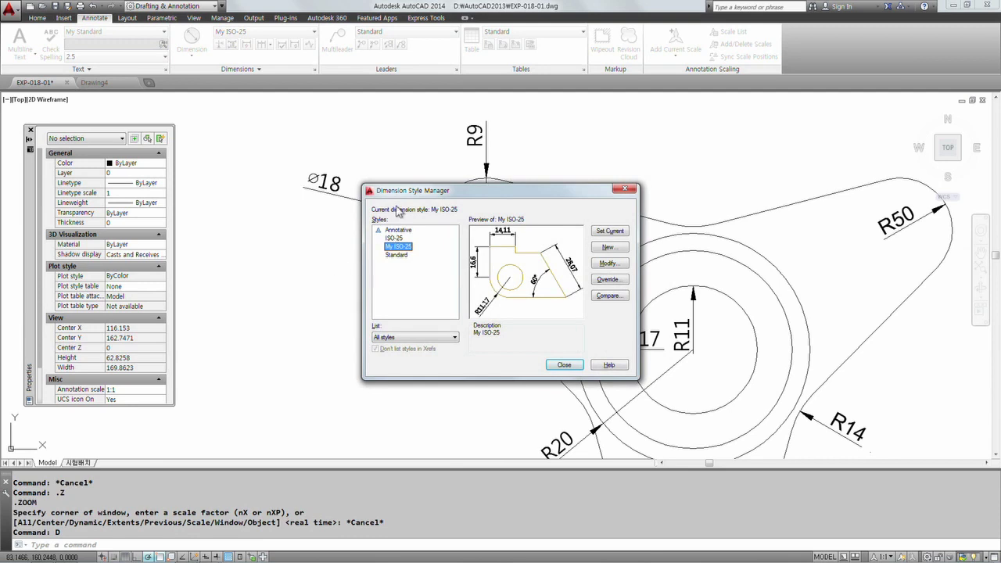
{"action": "left_click_drag", "start_coordinate": [412, 197], "coordinate": [133, 232]}
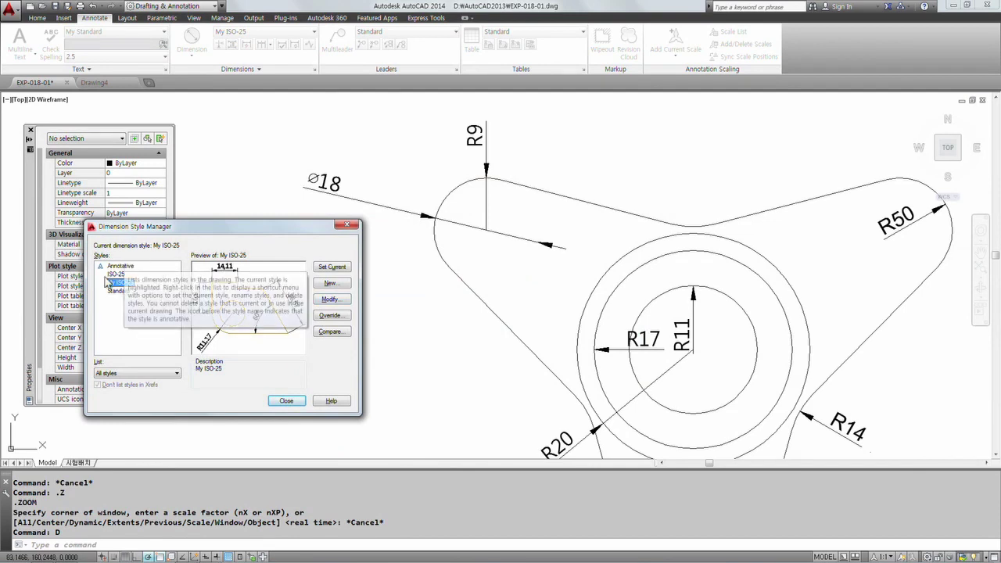
{"action": "left_click", "coordinate": [321, 302]}
{"action": "mouse_move", "coordinate": [233, 30]}
{"action": "left_mouse_down"}
{"action": "mouse_move", "coordinate": [389, 165]}
{"action": "mouse_move", "coordinate": [217, 177]}
{"action": "left_mouse_up"}
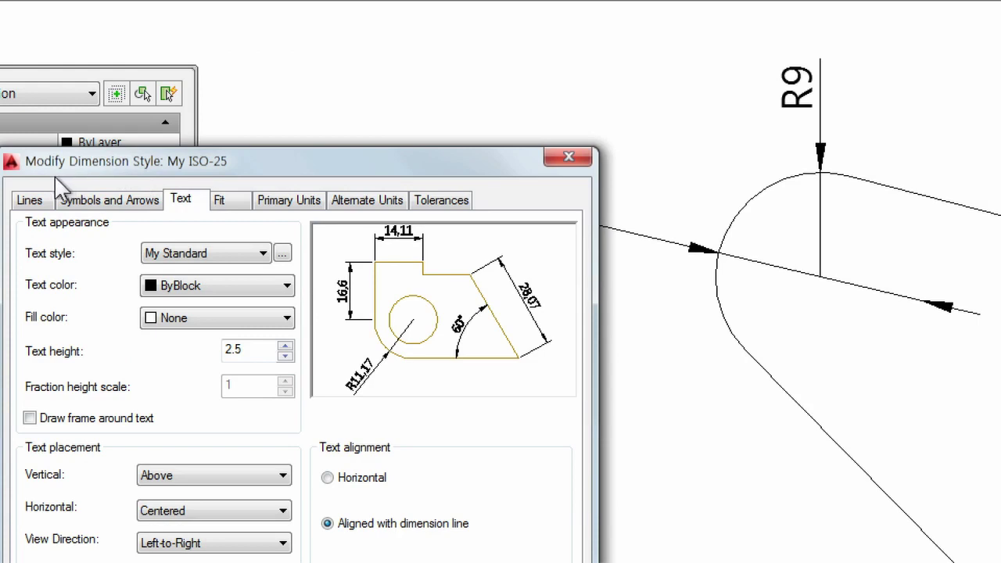
{"action": "left_click", "coordinate": [30, 201]}
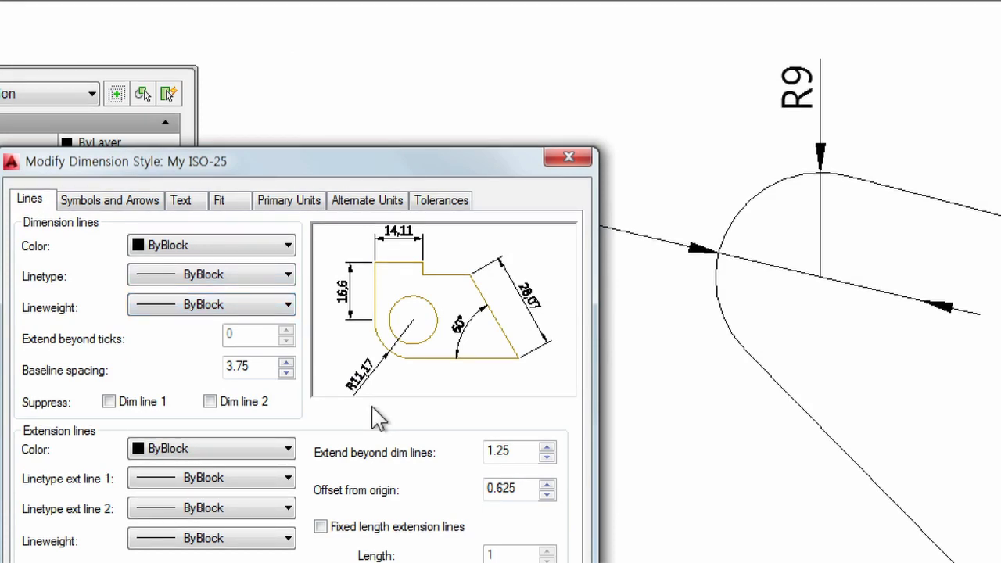
{"action": "left_click", "coordinate": [108, 401]}
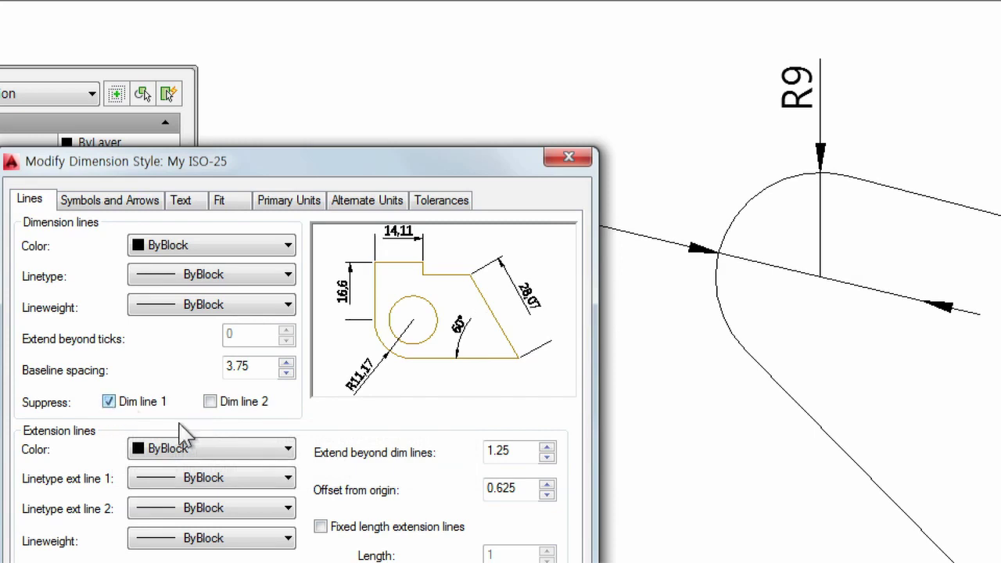
{"action": "left_click", "coordinate": [108, 401]}
{"action": "left_click", "coordinate": [108, 401]}
{"action": "left_click", "coordinate": [109, 401]}
{"action": "left_click", "coordinate": [109, 402]}
{"action": "left_click", "coordinate": [211, 402]}
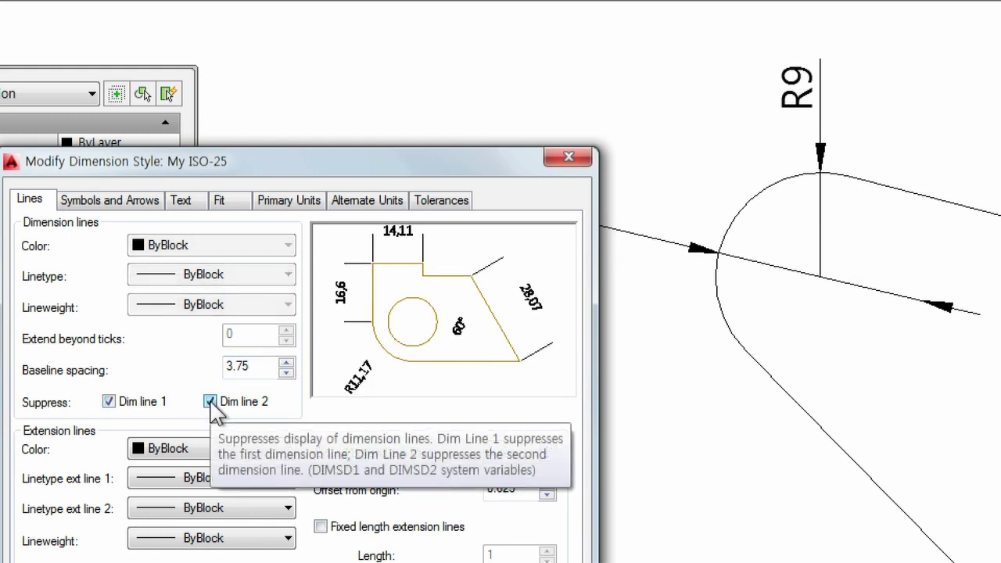
{"action": "left_click", "coordinate": [210, 402]}
{"action": "left_click", "coordinate": [108, 402]}
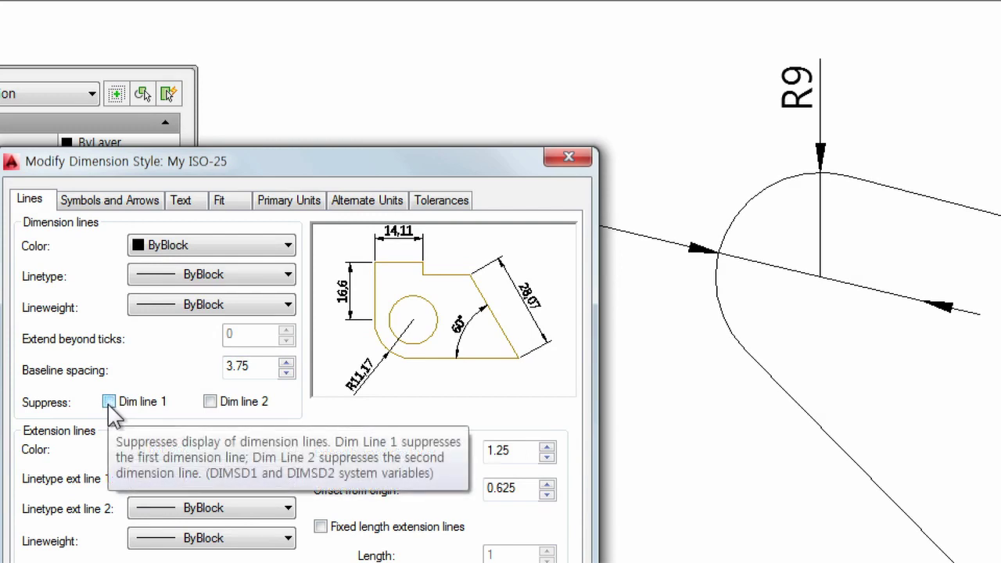
{"action": "mouse_move", "coordinate": [248, 367]}
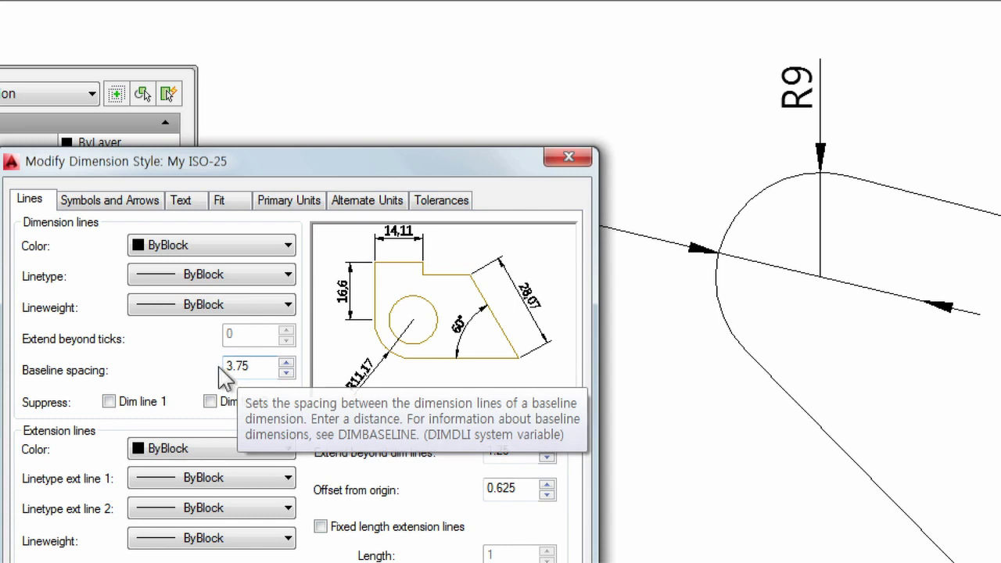
{"action": "left_click", "coordinate": [224, 368]}
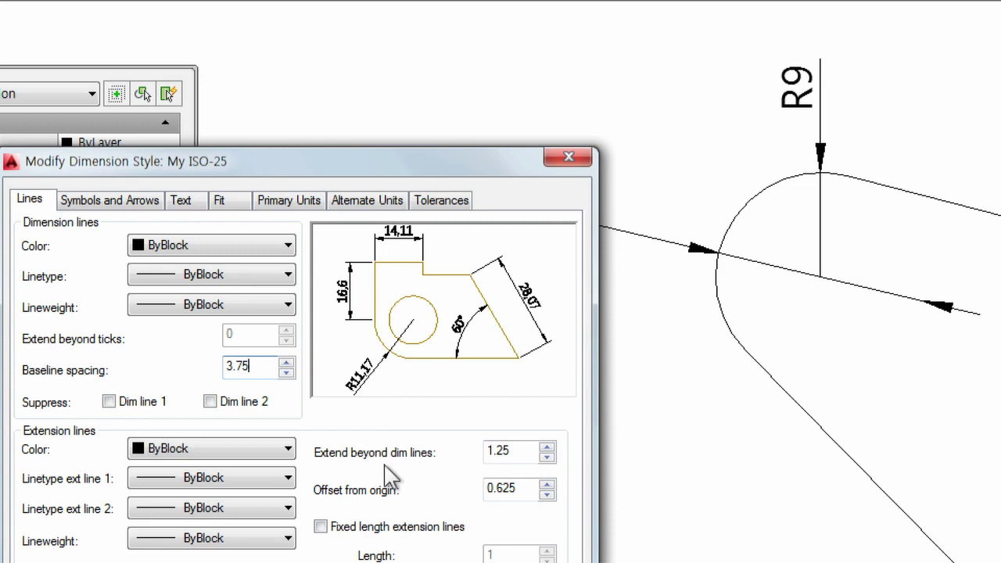
{"action": "left_click", "coordinate": [546, 445]}
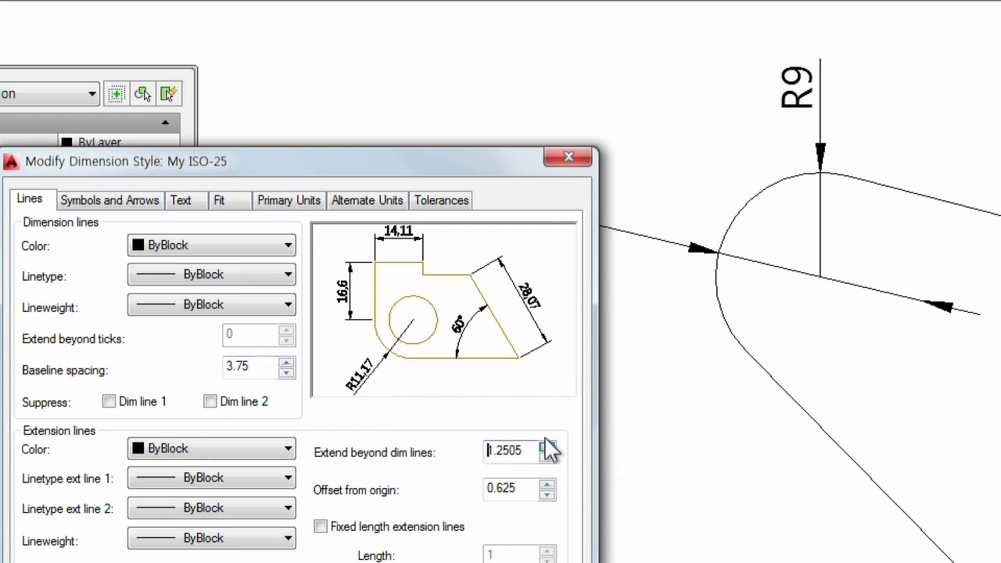
{"action": "key", "text": "ctrl+a"}
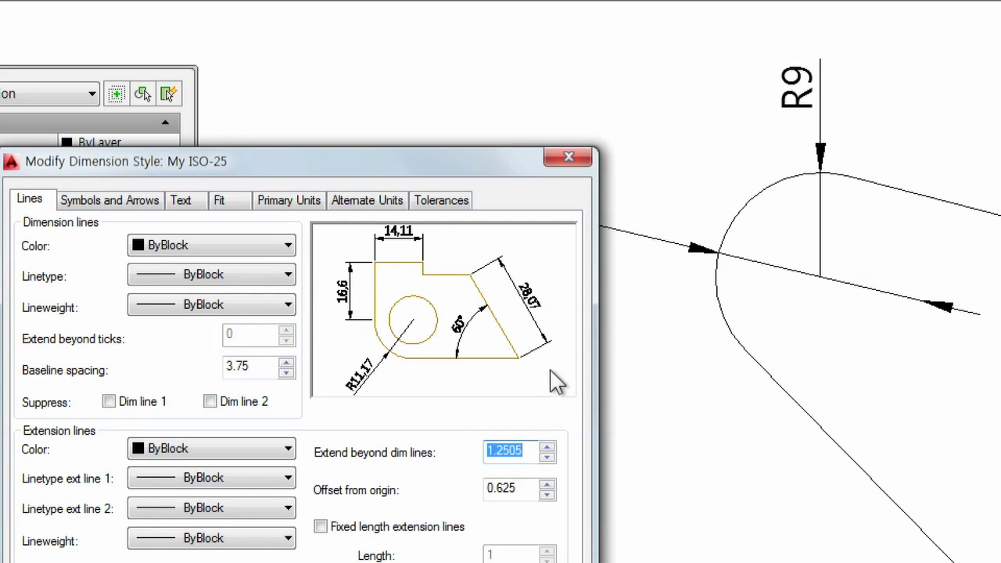
{"action": "type", "text": "5"}
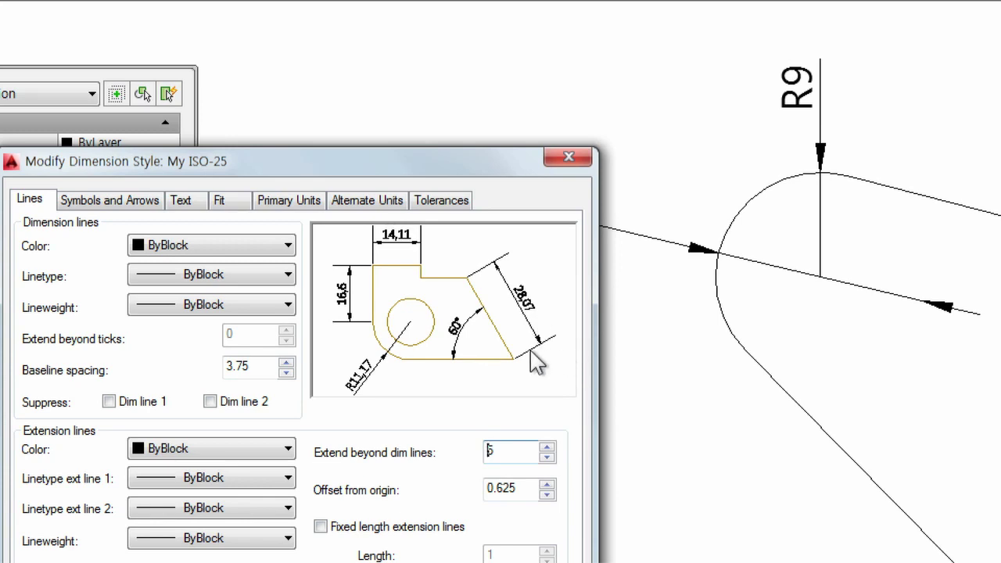
{"action": "double_click", "coordinate": [510, 451]}
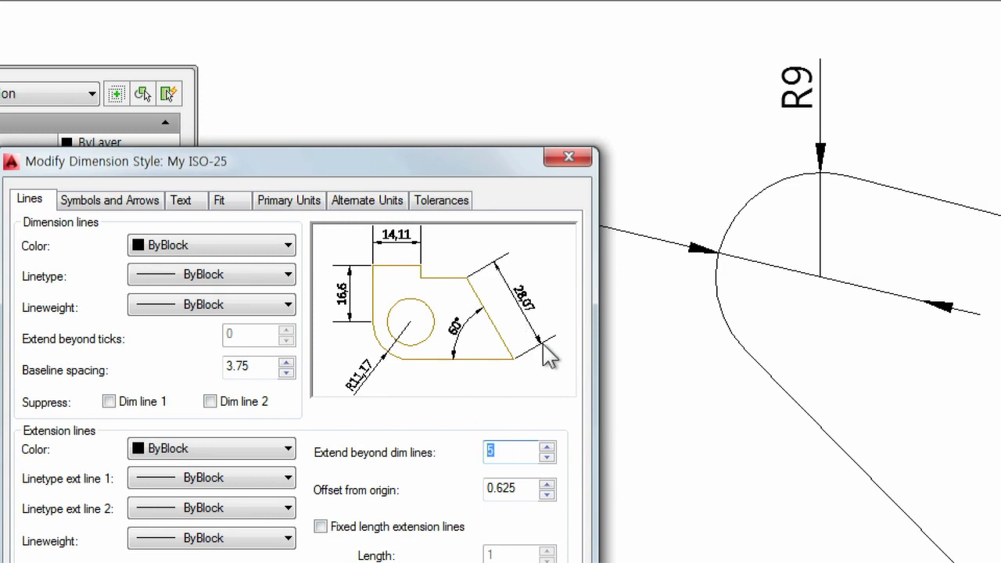
{"action": "type", "text": "1.2"}
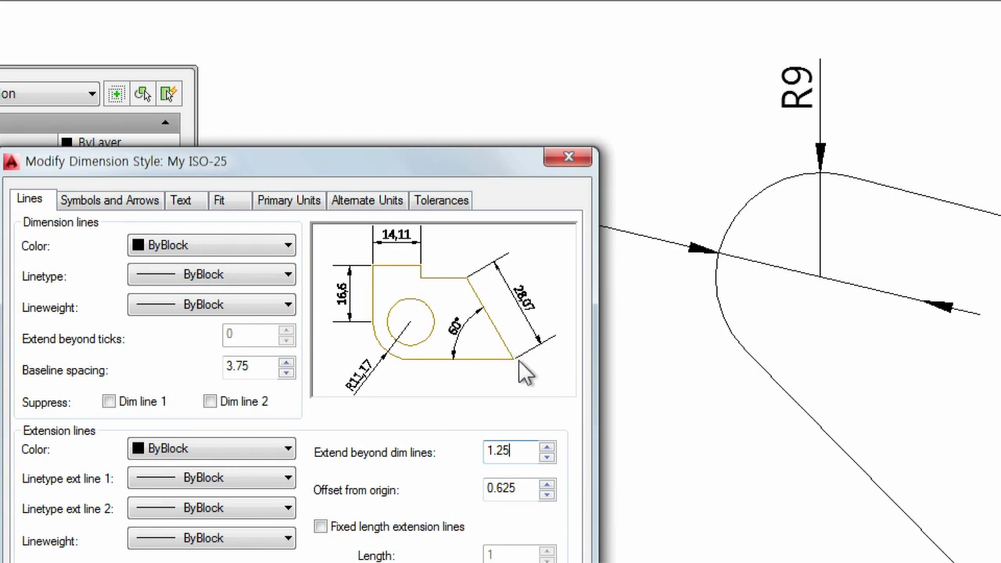
{"action": "key", "text": "Tab"}
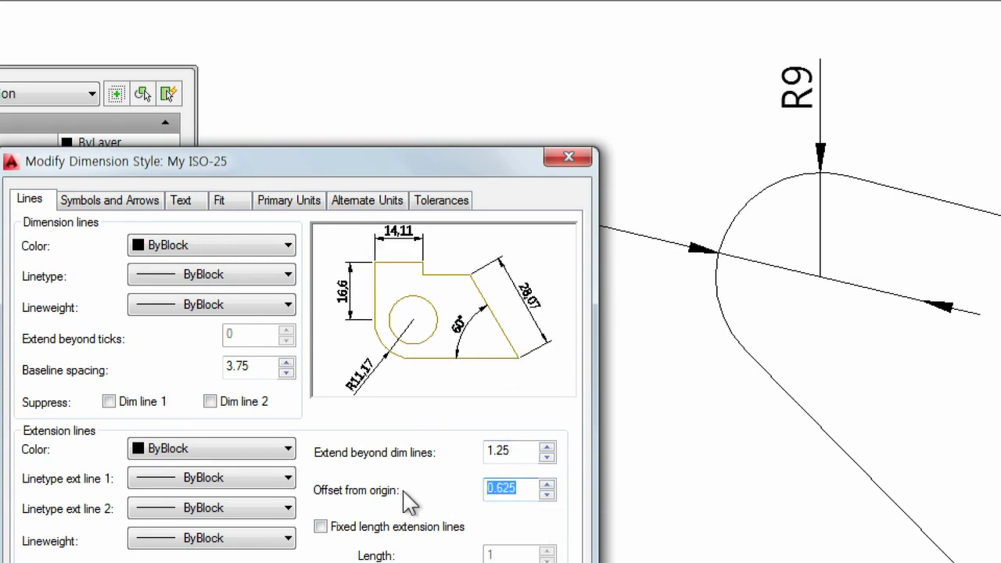
{"action": "type", "text": "5"}
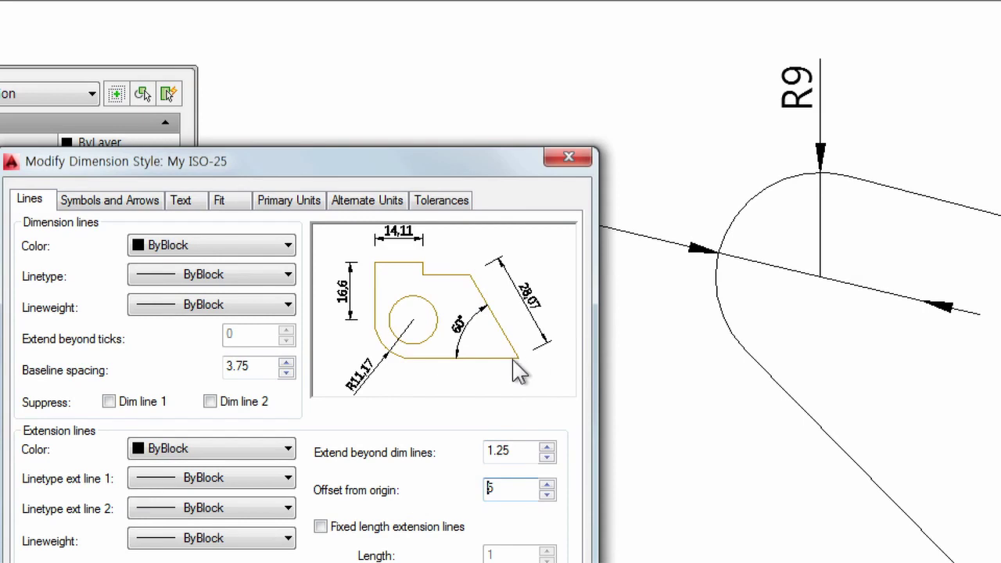
{"action": "left_click_drag", "start_coordinate": [527, 487], "coordinate": [429, 487]}
{"action": "type", "text": "0.625"}
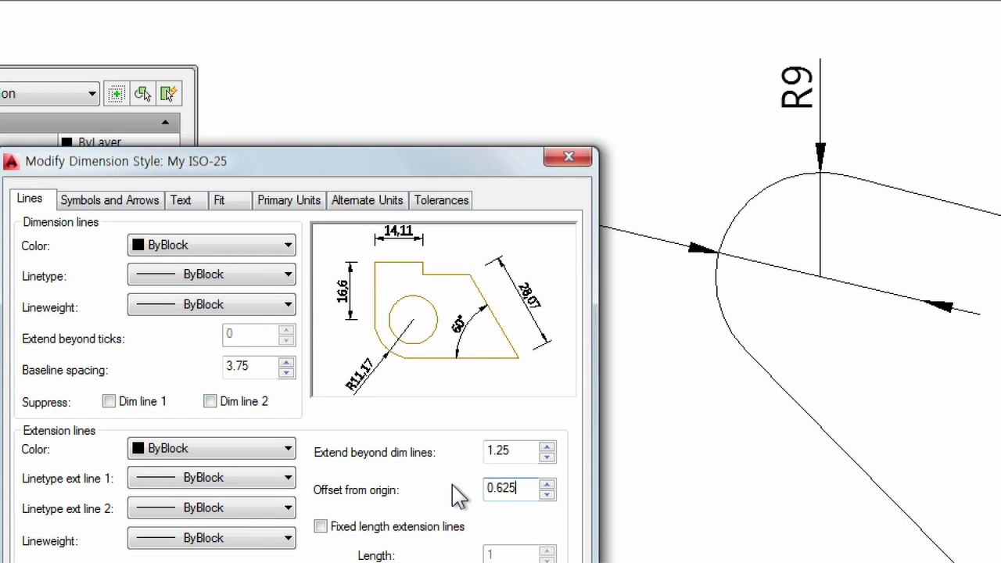
{"action": "key", "text": "Tab"}
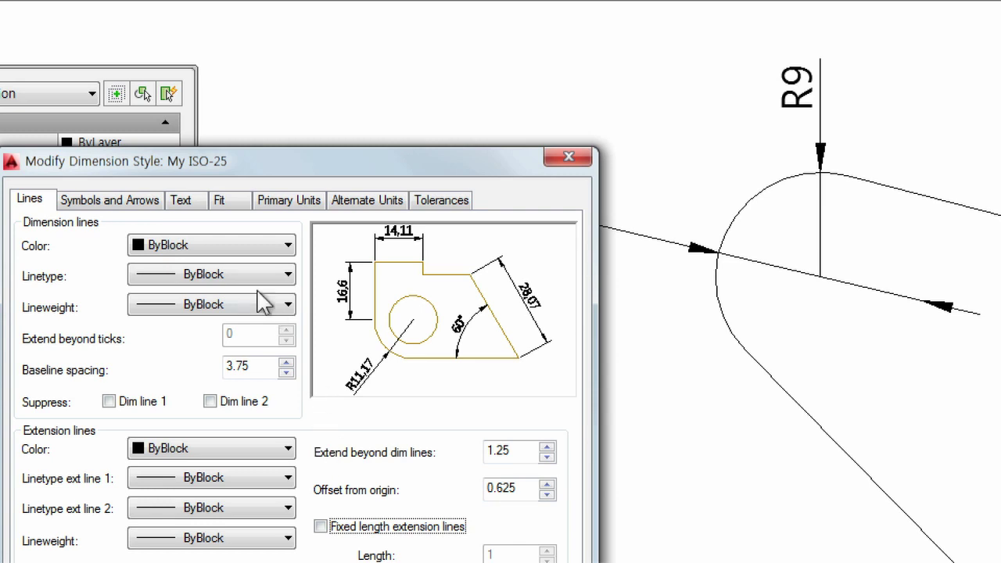
- Set My ISO-25's text height to 10 and close the style dialogs
{"action": "left_click", "coordinate": [181, 205]}
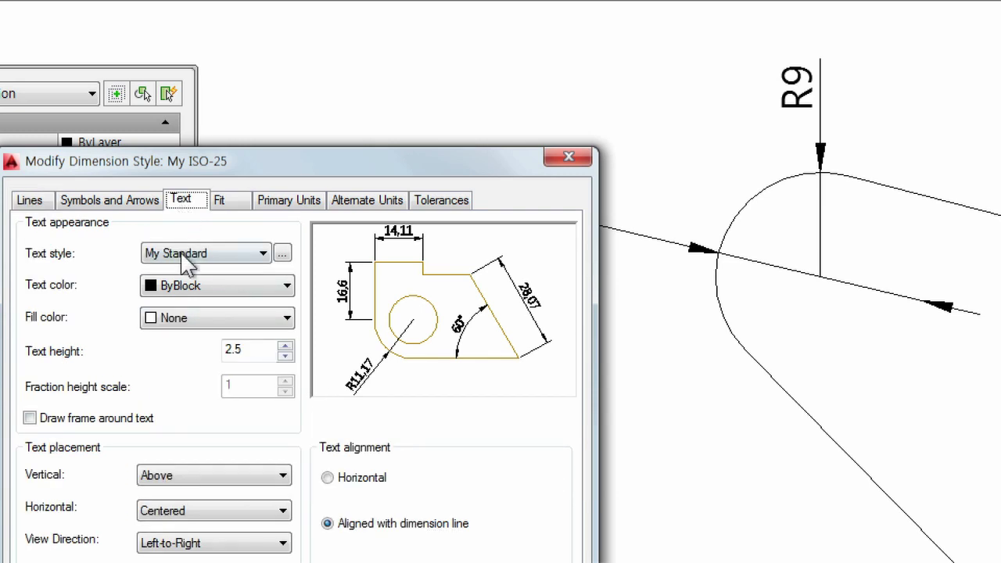
{"action": "left_click_drag", "start_coordinate": [257, 352], "coordinate": [196, 351]}
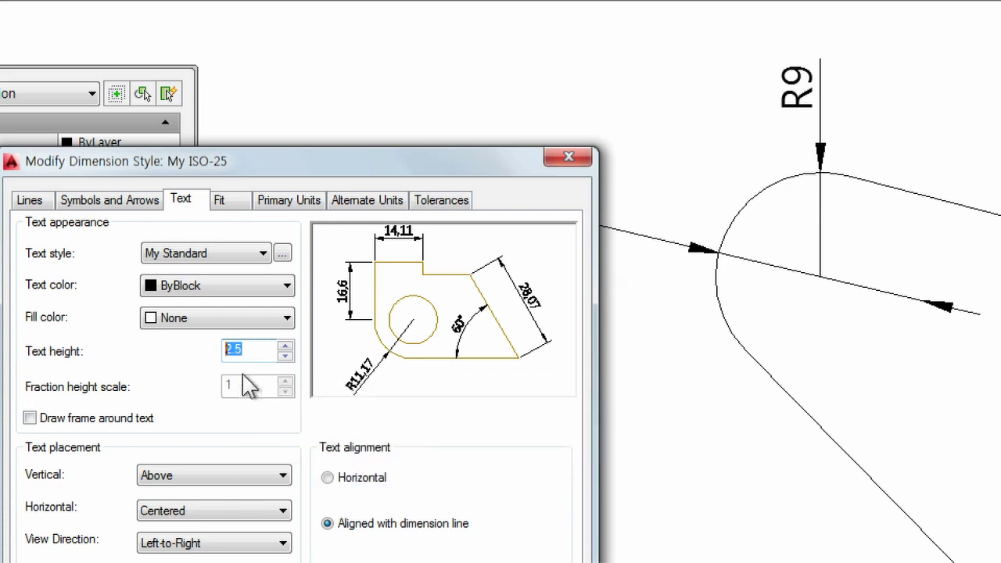
{"action": "type", "text": "10"}
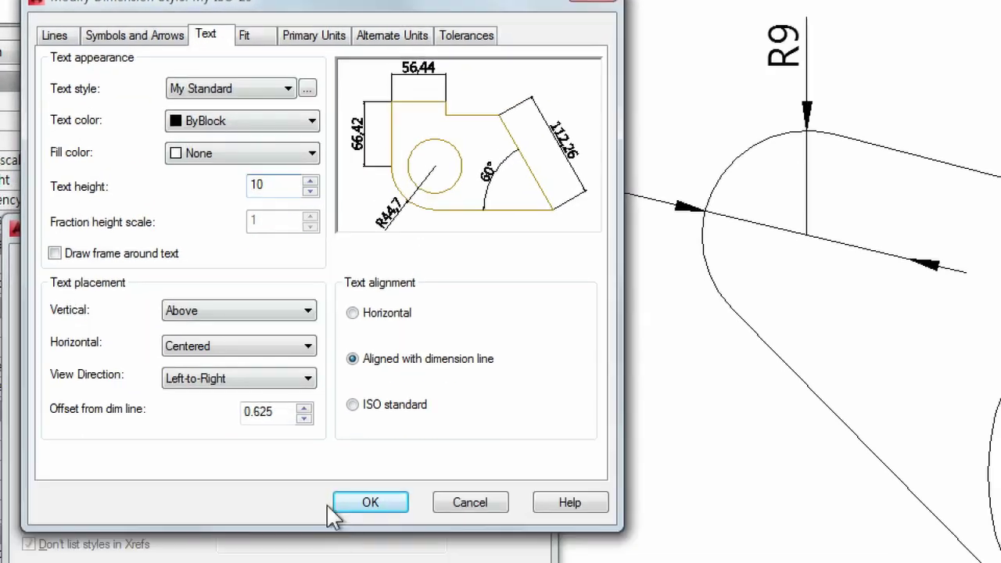
{"action": "left_click", "coordinate": [341, 507]}
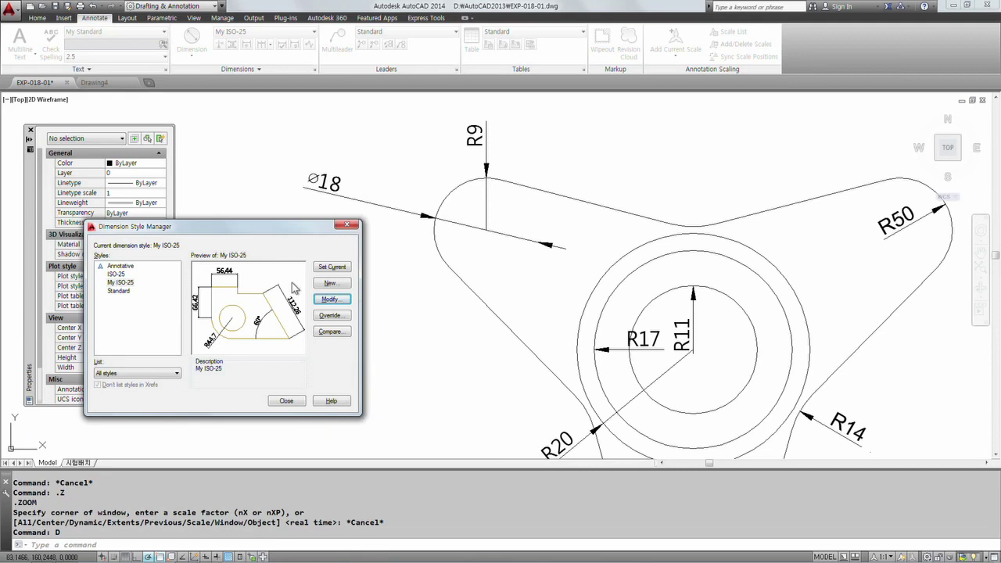
{"action": "left_click", "coordinate": [295, 402]}
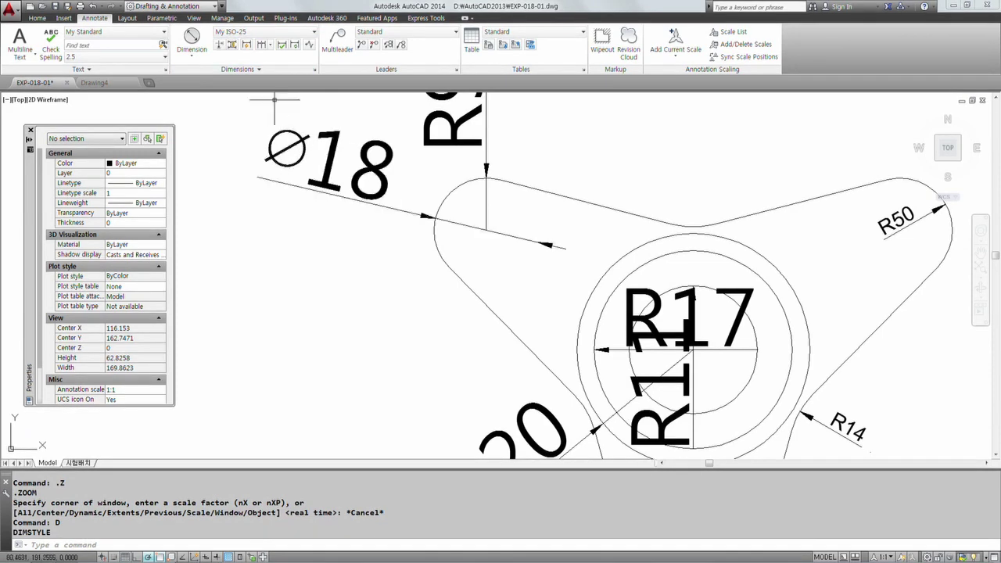
- Edit My ISO-25 again, set its overall dimension scale to 2, and apply it
{"action": "left_click", "coordinate": [314, 71]}
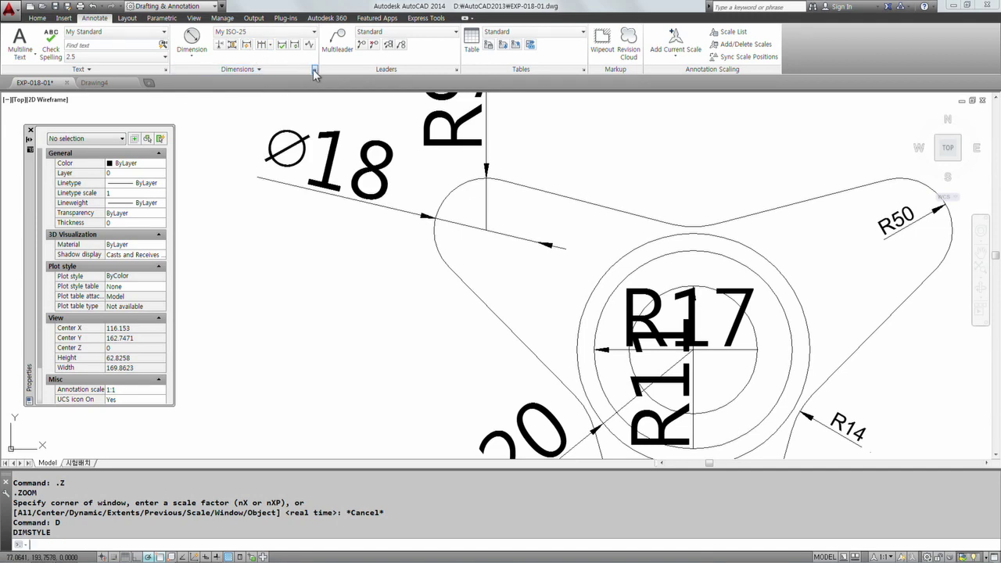
{"action": "left_click", "coordinate": [602, 264]}
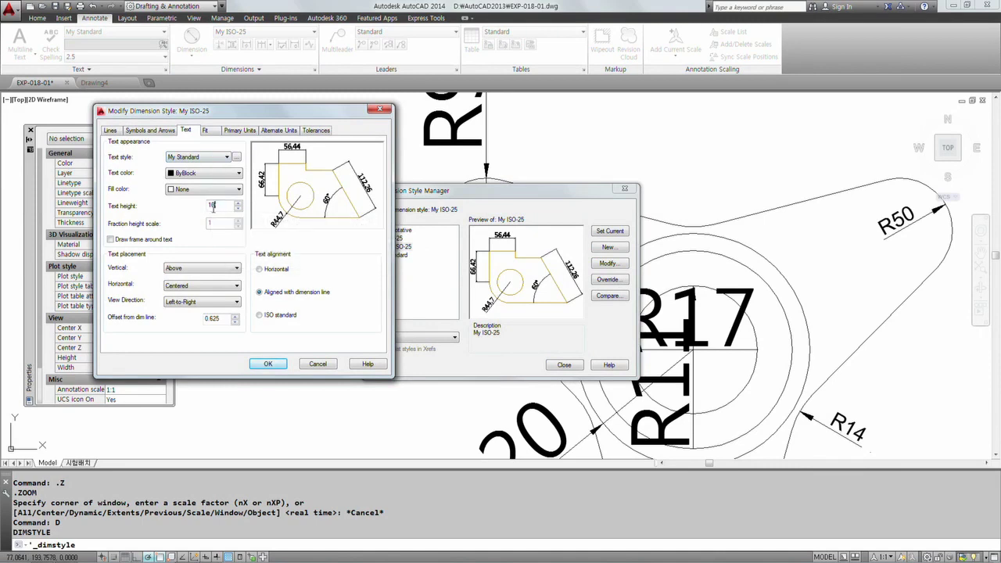
{"action": "type", "text": ".5"}
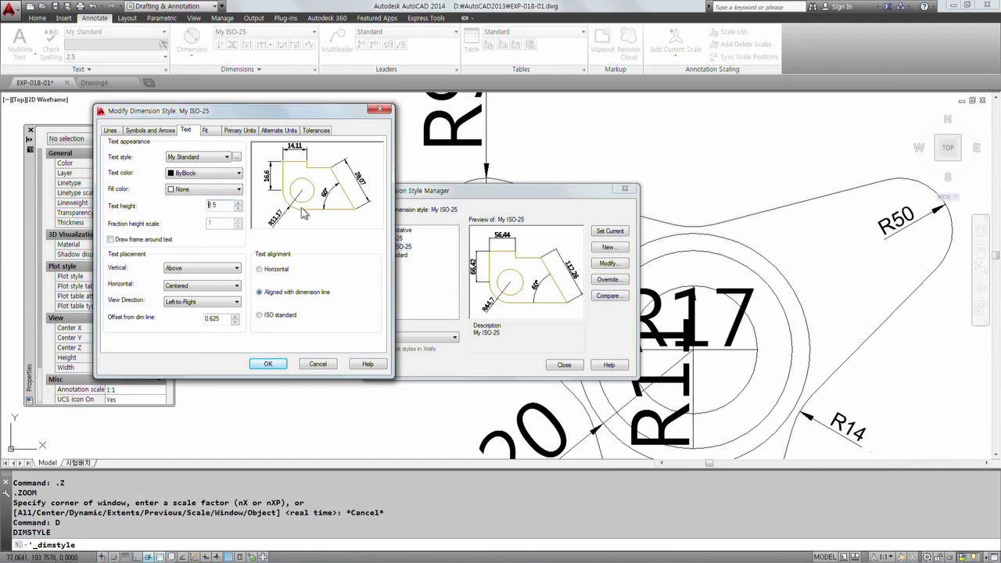
{"action": "left_click", "coordinate": [207, 131]}
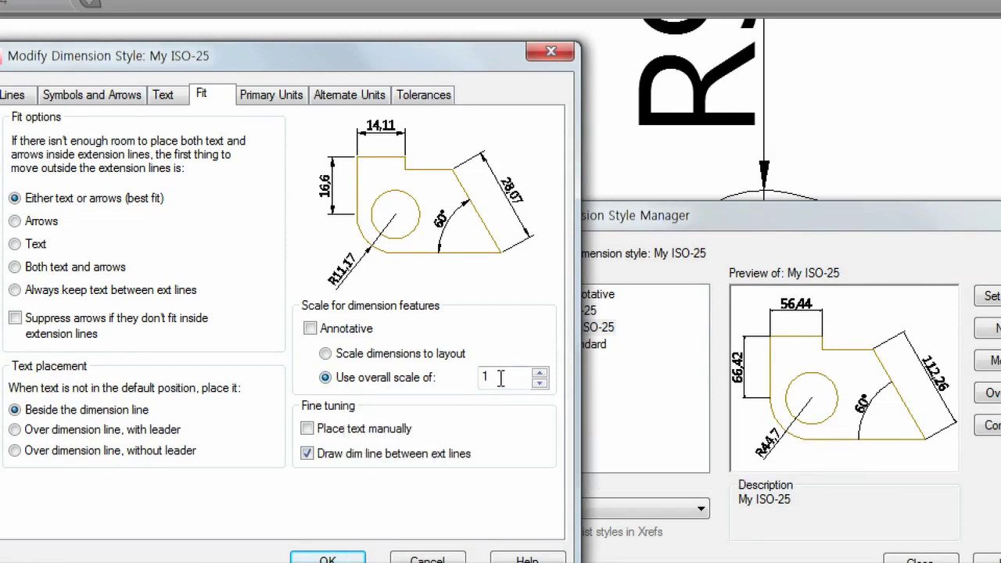
{"action": "left_click", "coordinate": [538, 373]}
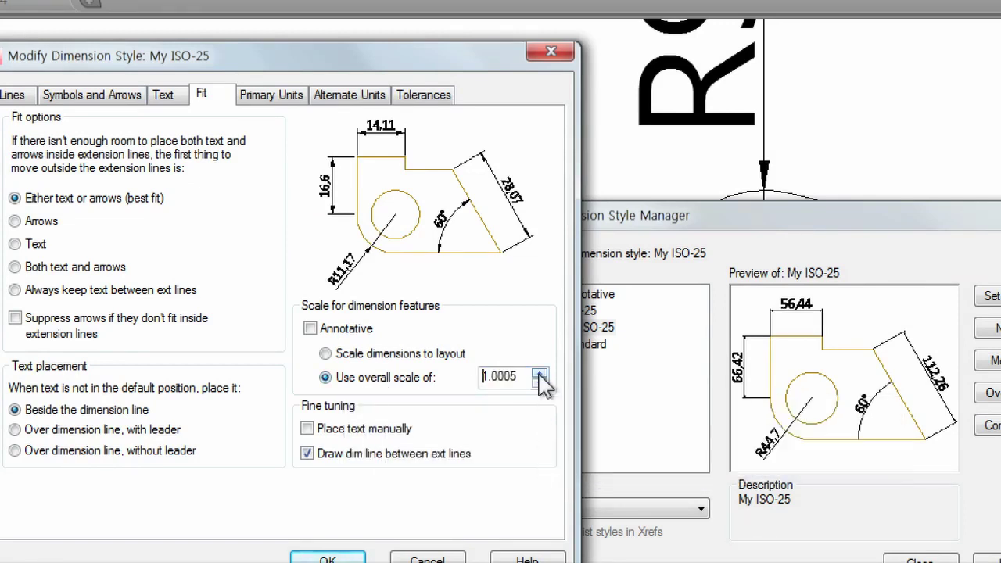
{"action": "type", "text": "2"}
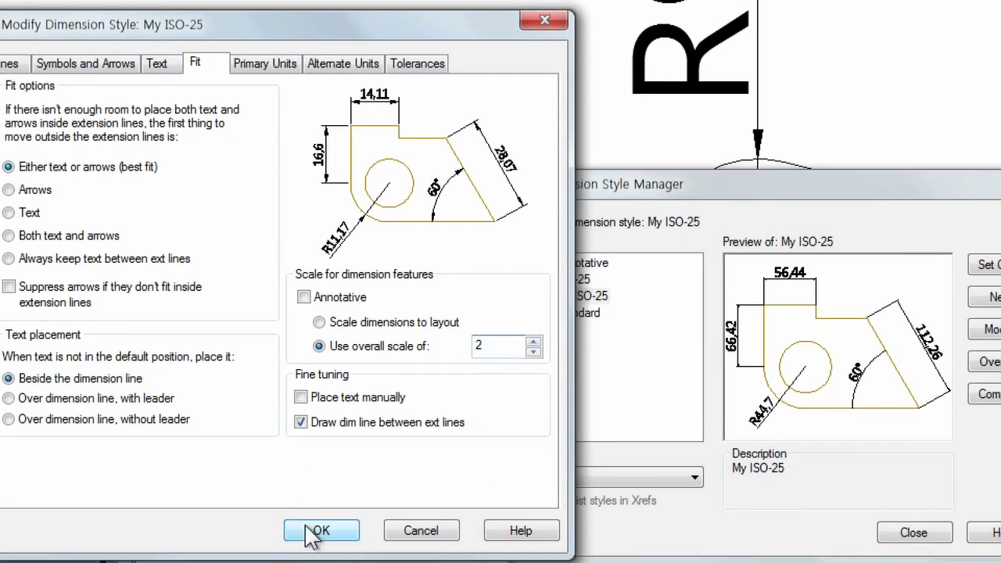
{"action": "left_click", "coordinate": [327, 558]}
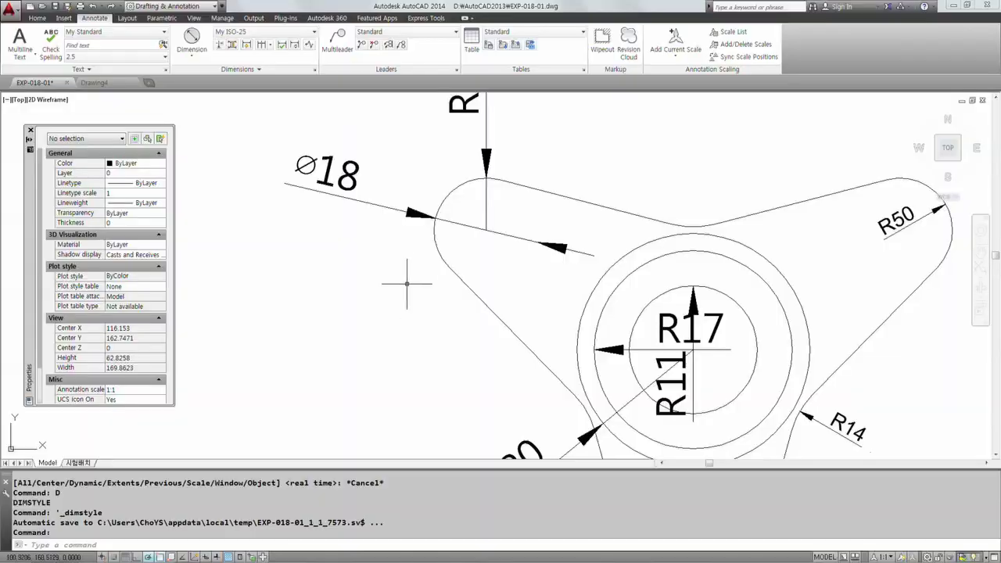
{"action": "left_click", "coordinate": [913, 532]}
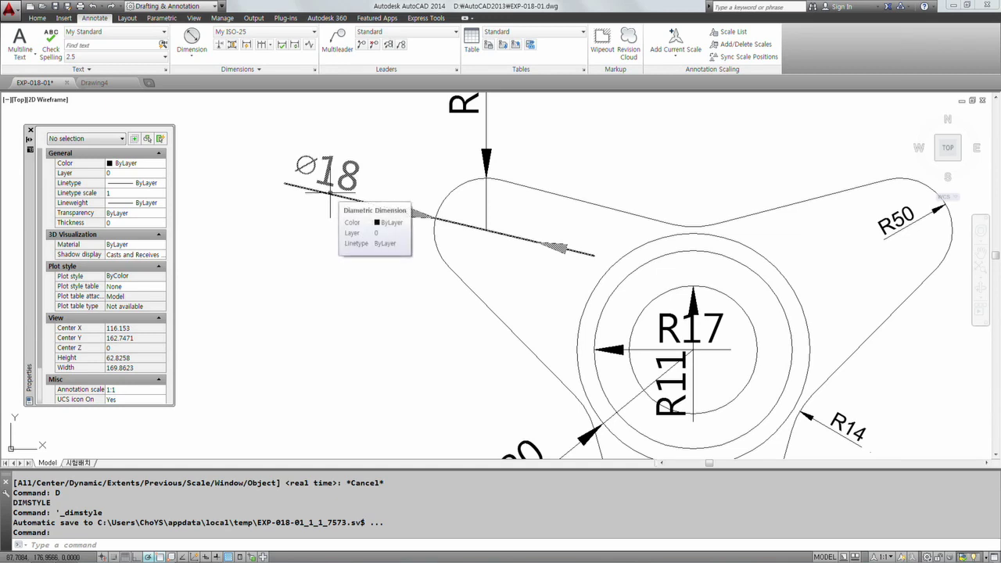
- Give My ISO-25 a Period decimal separator, 0.00 precision and leading-zero suppression
{"action": "left_click", "coordinate": [314, 71]}
{"action": "left_click", "coordinate": [606, 264]}
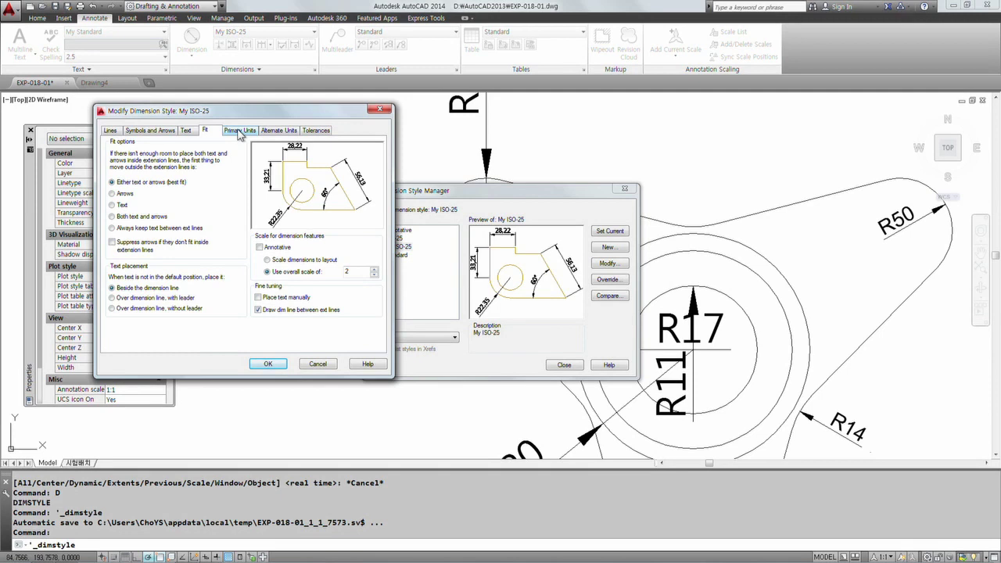
{"action": "left_click", "coordinate": [240, 131]}
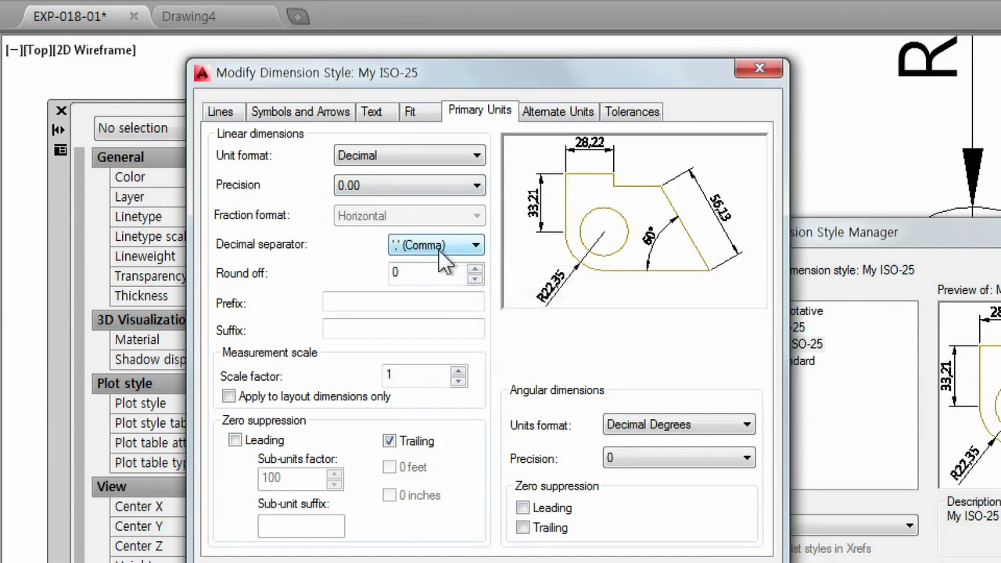
{"action": "left_click", "coordinate": [450, 250]}
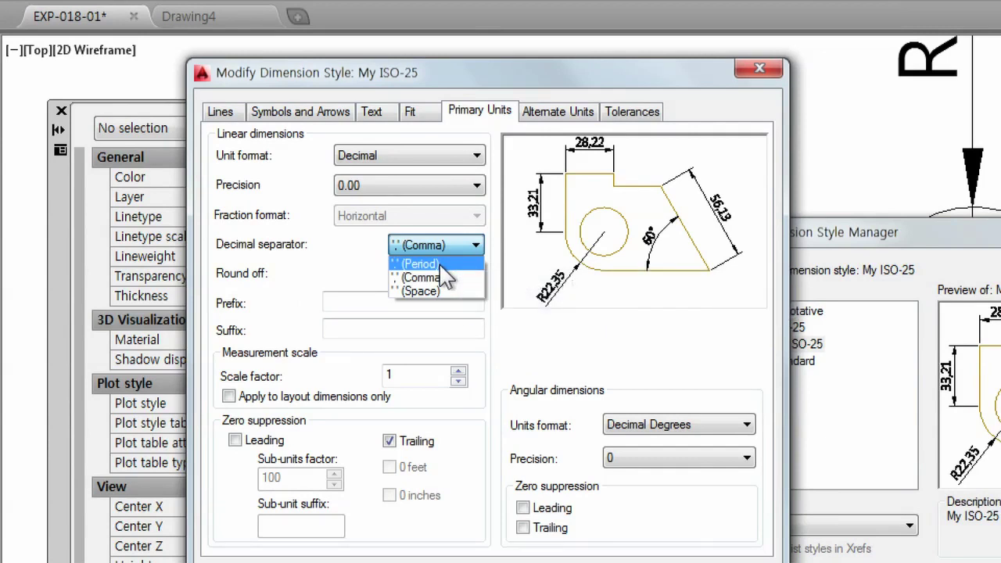
{"action": "left_click", "coordinate": [439, 265]}
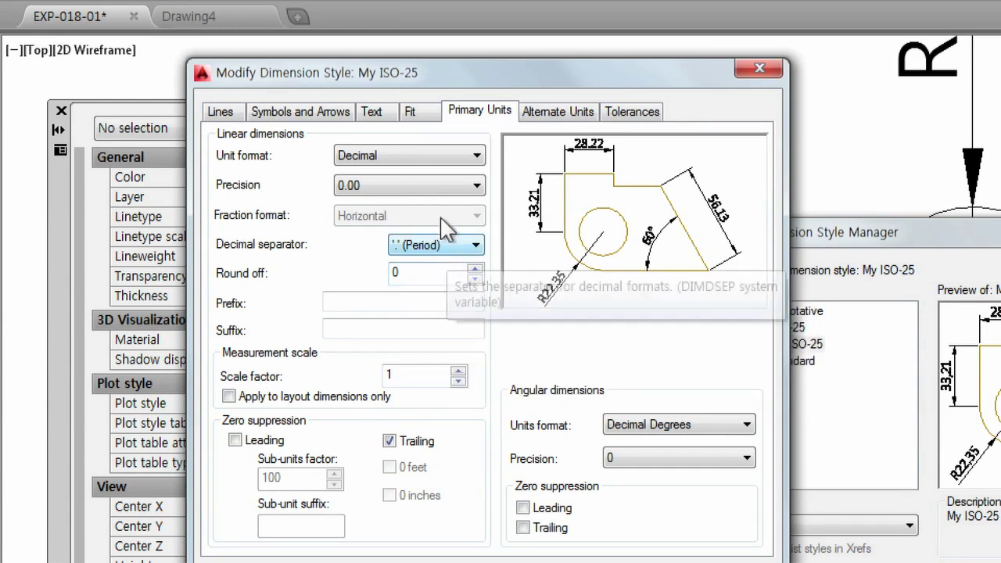
{"action": "left_click", "coordinate": [373, 190]}
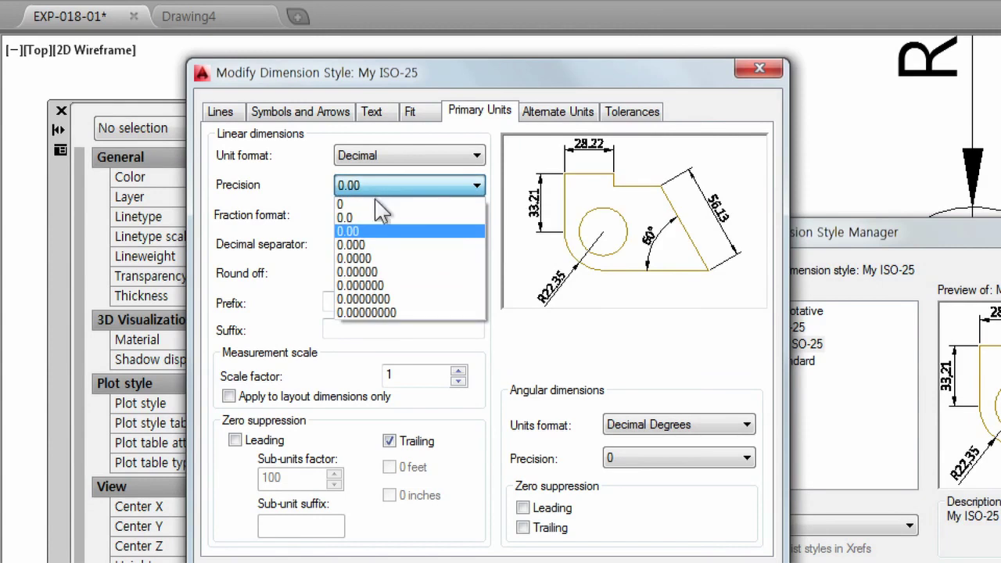
{"action": "left_click", "coordinate": [367, 261]}
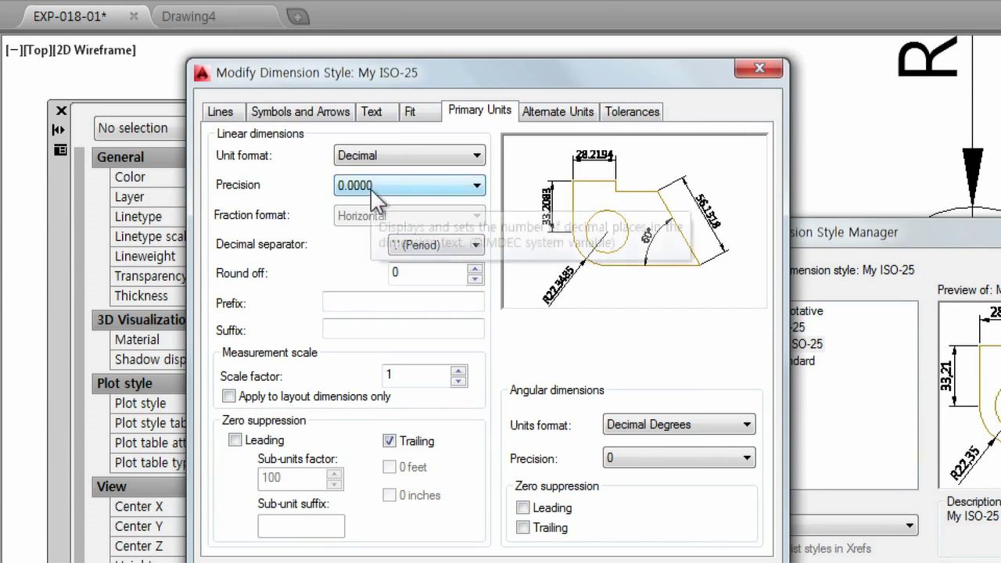
{"action": "left_click", "coordinate": [374, 191]}
{"action": "left_click", "coordinate": [383, 231]}
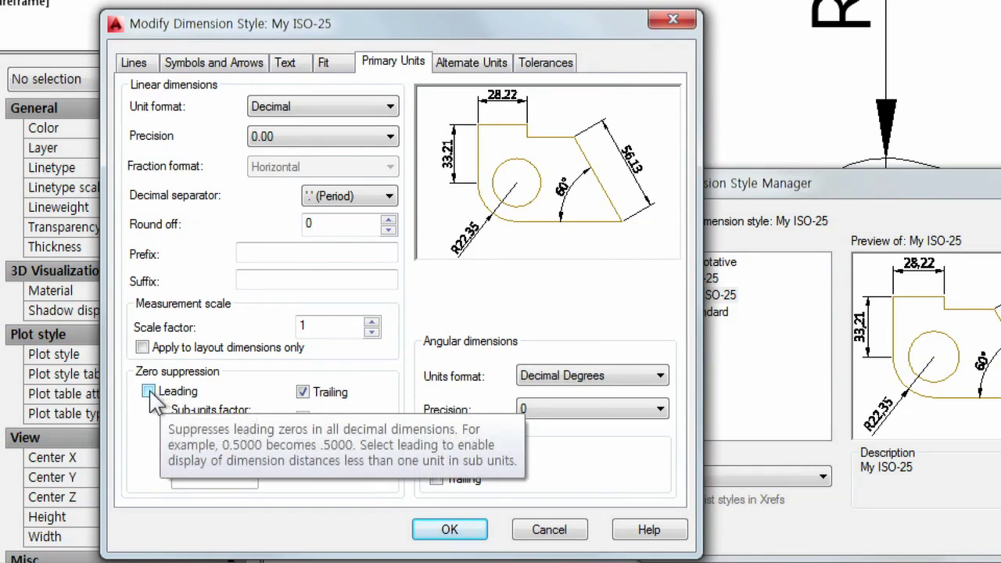
{"action": "left_click", "coordinate": [149, 392]}
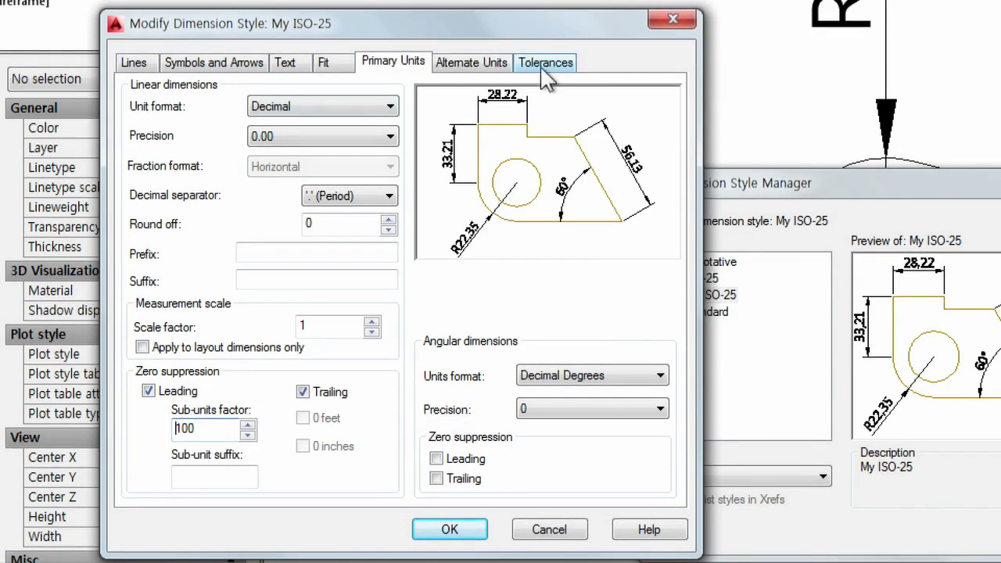
- Try the Symmetrical and then Deviation tolerance methods for My ISO-25
{"action": "left_click", "coordinate": [546, 75]}
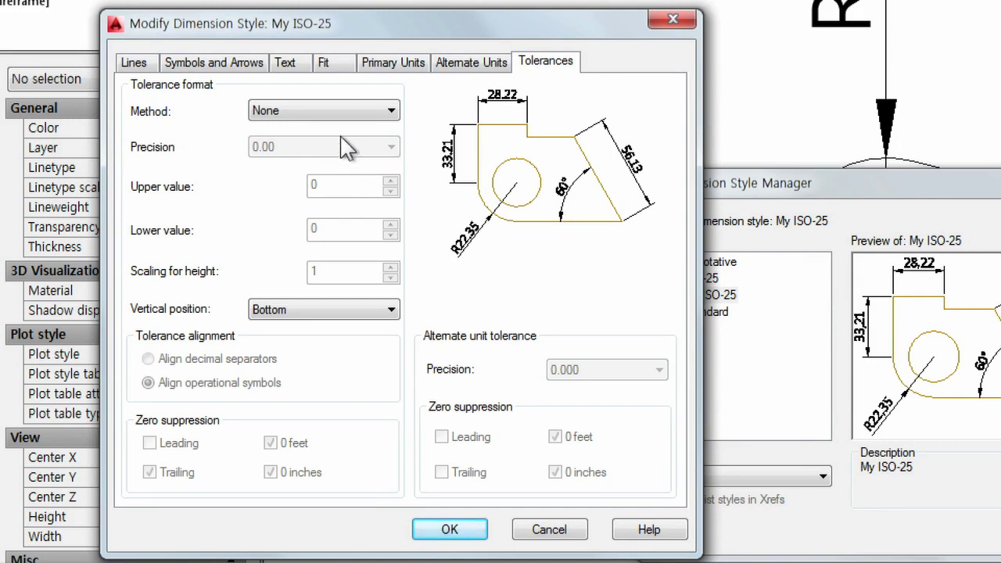
{"action": "left_click", "coordinate": [312, 113]}
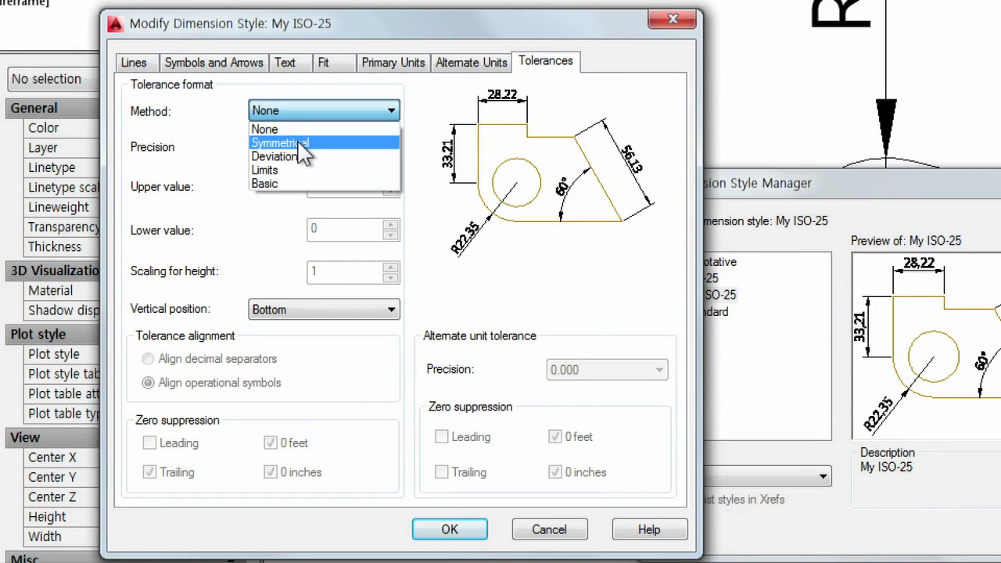
{"action": "left_click", "coordinate": [297, 143]}
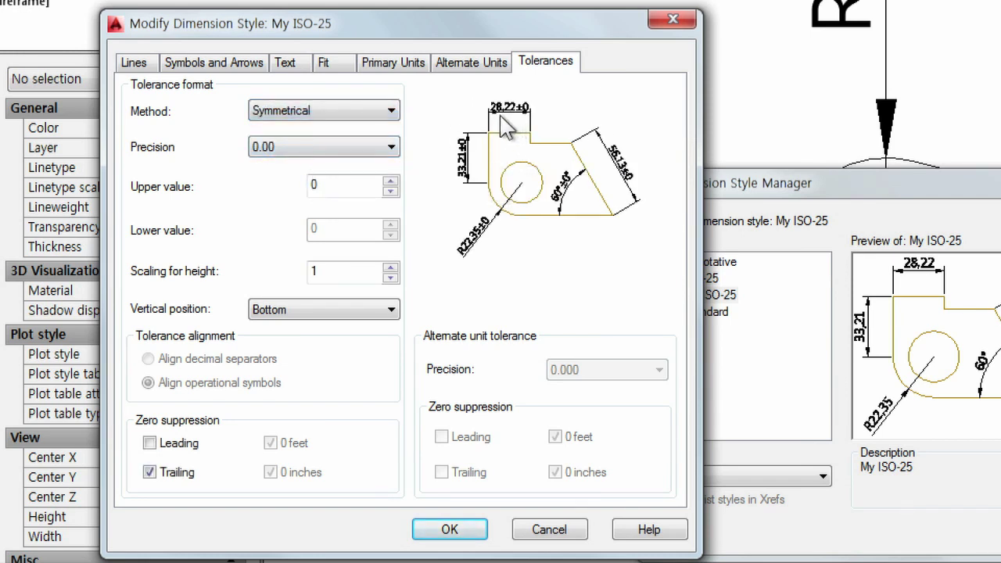
{"action": "left_click", "coordinate": [331, 117]}
{"action": "left_click", "coordinate": [344, 154]}
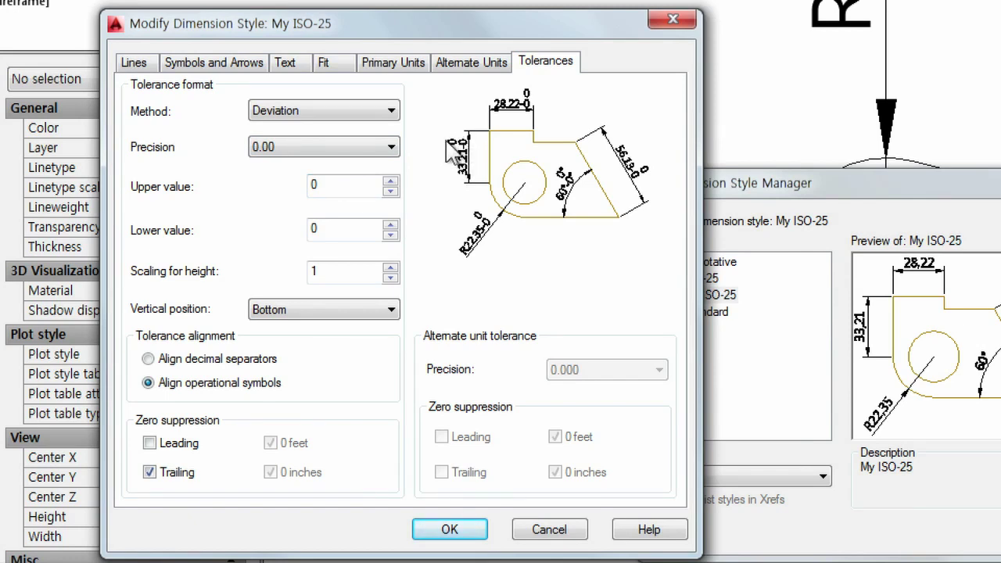
- Switch to the Limits tolerance method with upper value 0.02 and lower value 0.01
{"action": "left_click", "coordinate": [387, 112]}
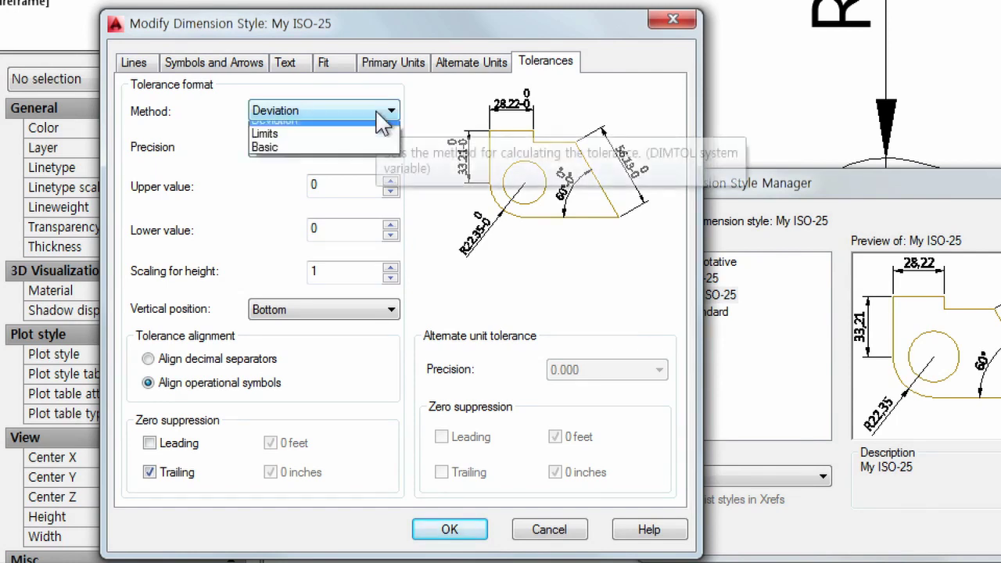
{"action": "left_click", "coordinate": [366, 177]}
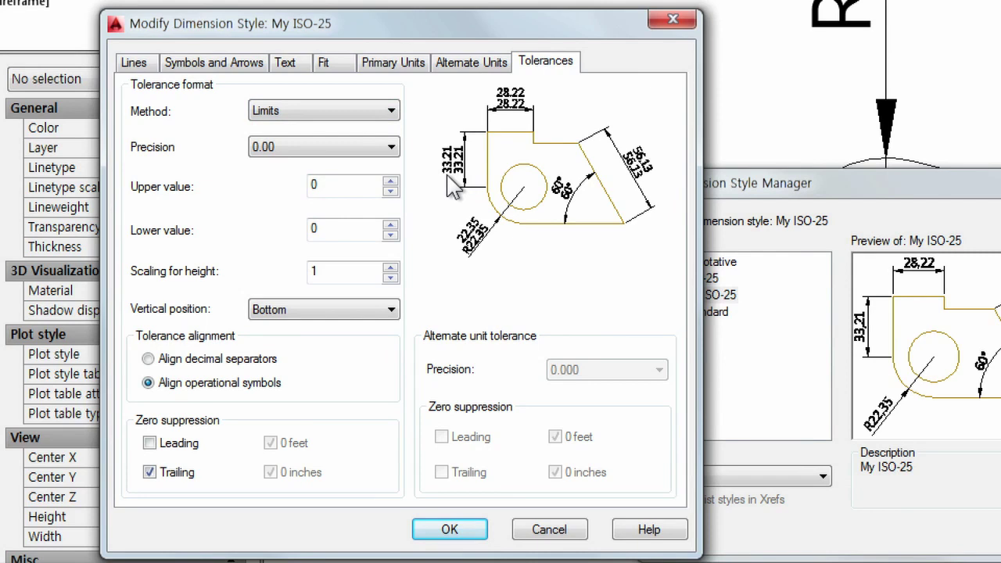
{"action": "double_click", "coordinate": [334, 184]}
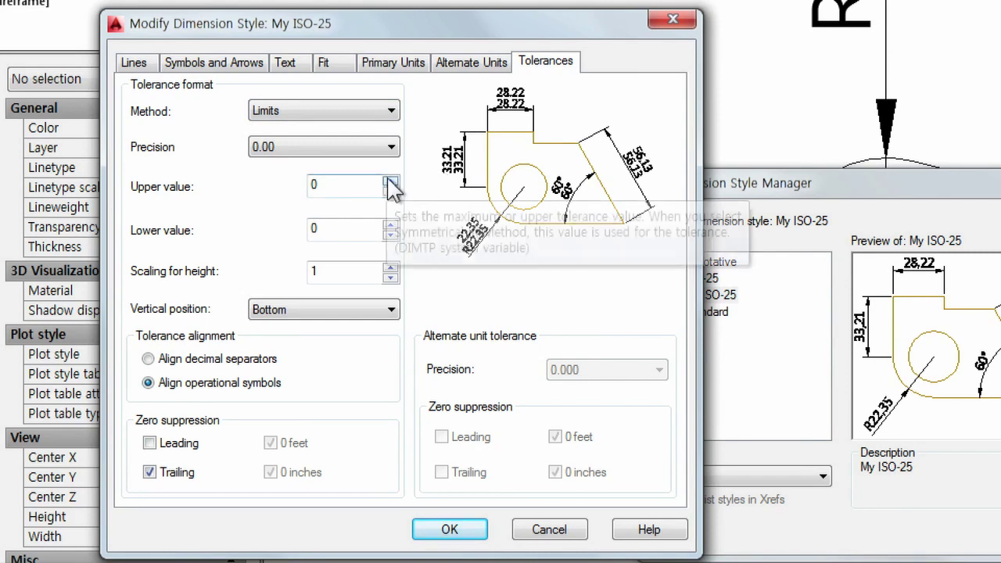
{"action": "type", "text": "0.025"}
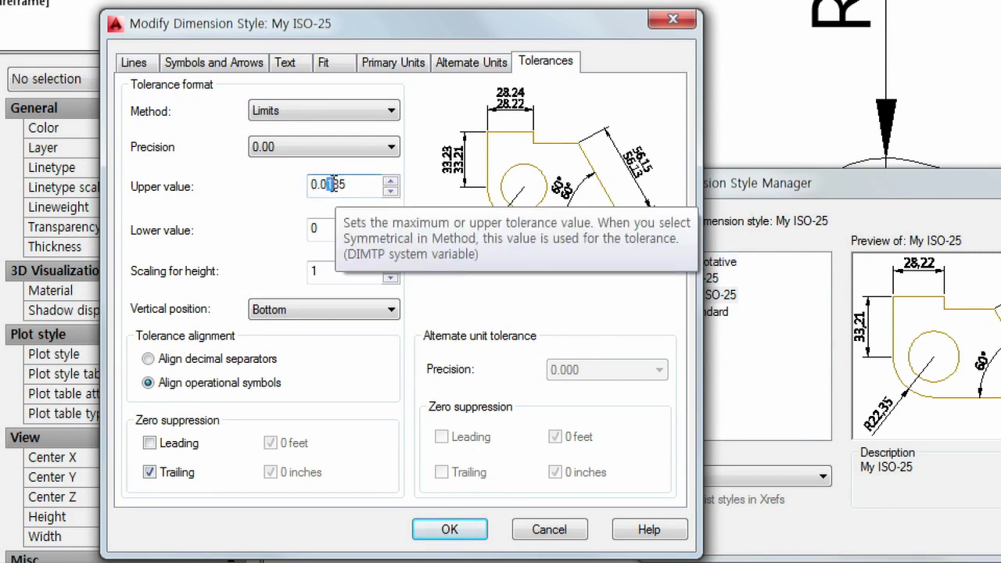
{"action": "key", "text": "BackSpace"}
{"action": "key", "text": "BackSpace"}
{"action": "type", "text": "2"}
{"action": "left_click", "coordinate": [337, 228]}
{"action": "type", "text": ".01"}
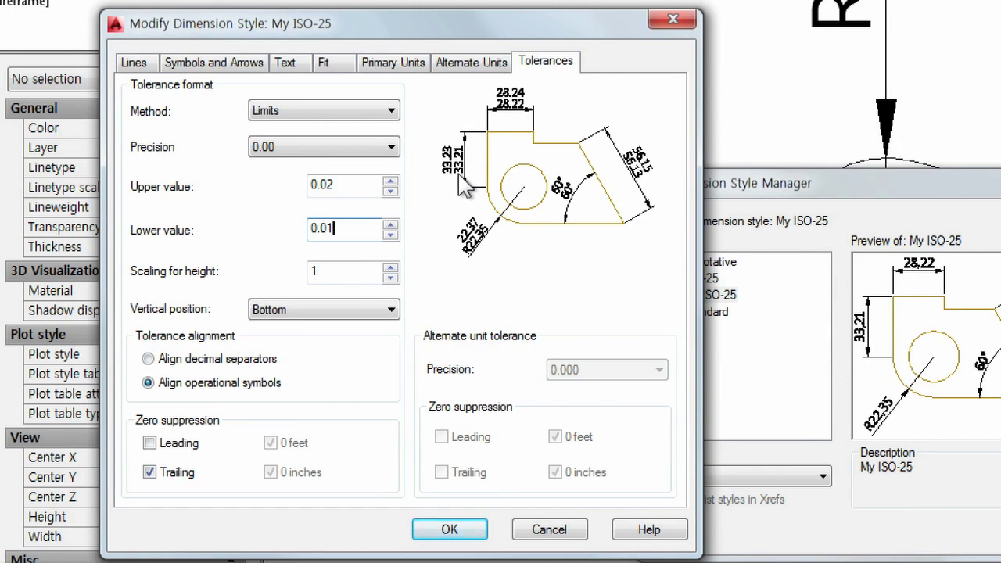
- Try the Basic method, then set the tolerance method back to None
{"action": "left_click", "coordinate": [364, 114]}
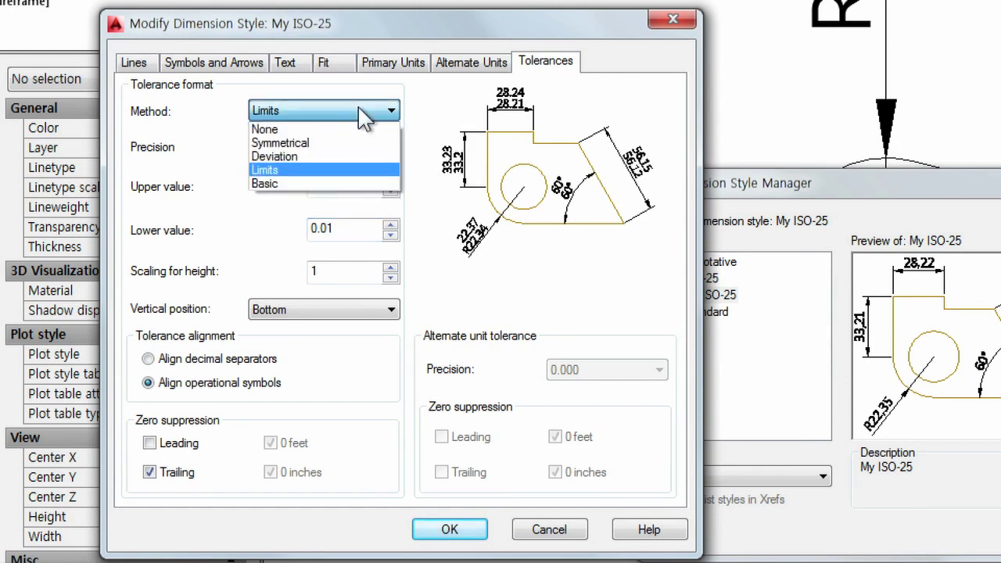
{"action": "left_click", "coordinate": [345, 182]}
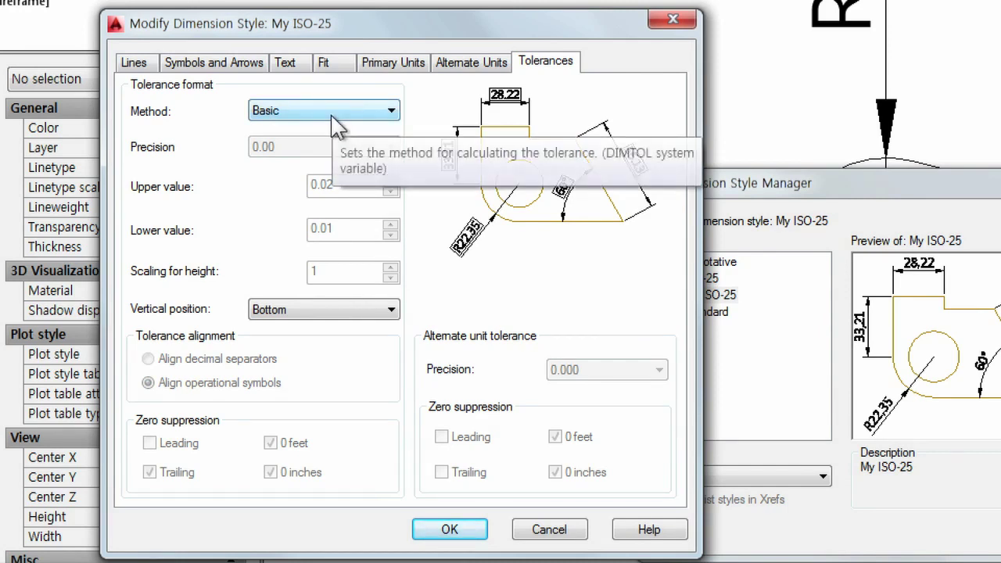
{"action": "left_click", "coordinate": [332, 115]}
{"action": "left_click", "coordinate": [324, 125]}
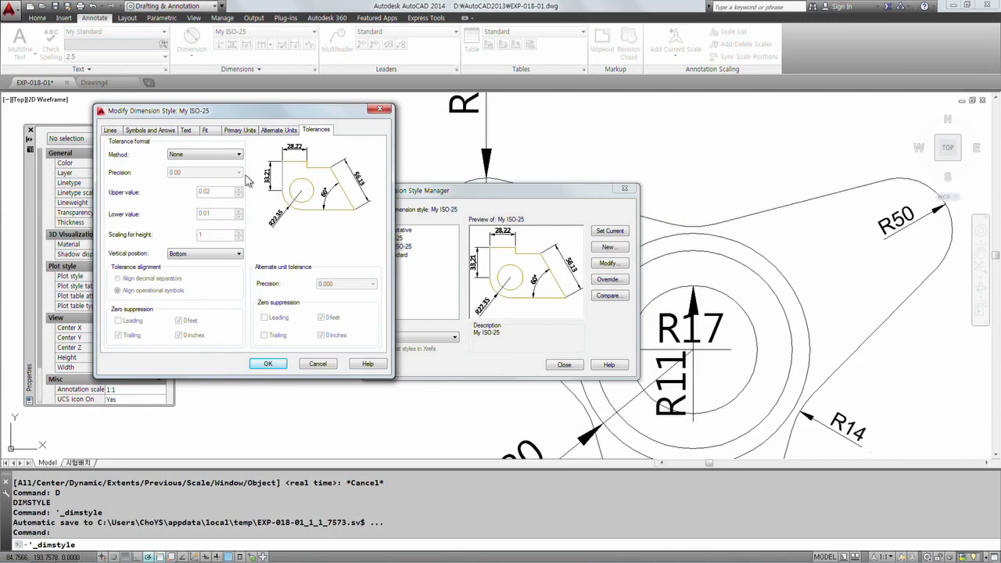
- Accept the My ISO-25 changes with OK in Modify Dimension Style
{"action": "left_click", "coordinate": [266, 365]}
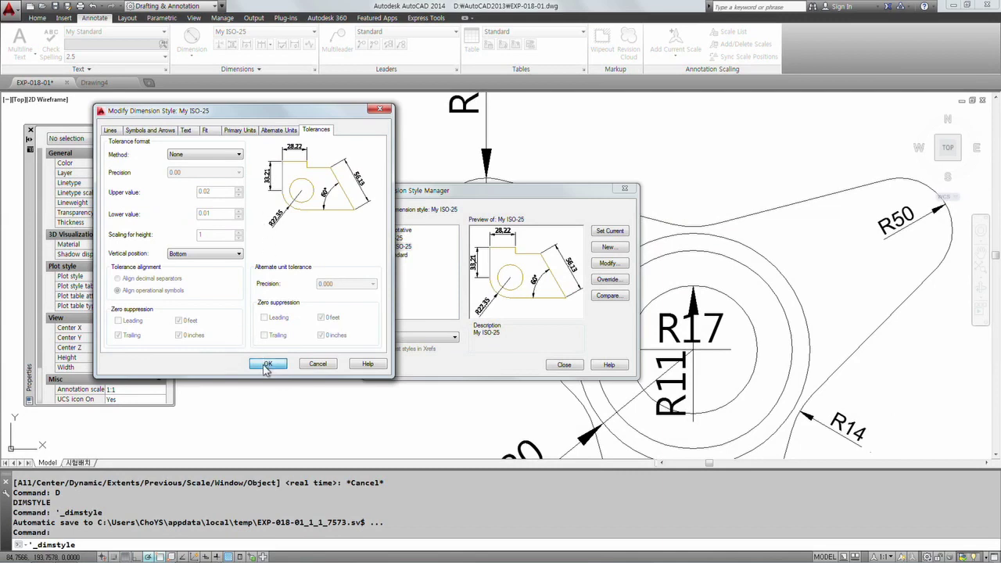